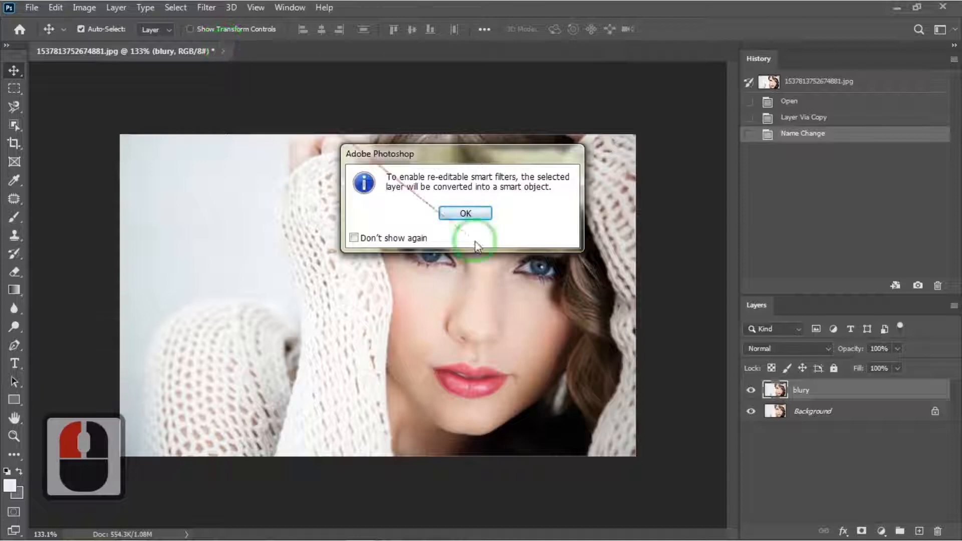
# Convert the blury layer to a smart object and apply a Box Blur with a radius of 7 pixels.
pyautogui.click(465, 213)
pyautogui.click(206, 7)
pyautogui.moveTo(236, 167)
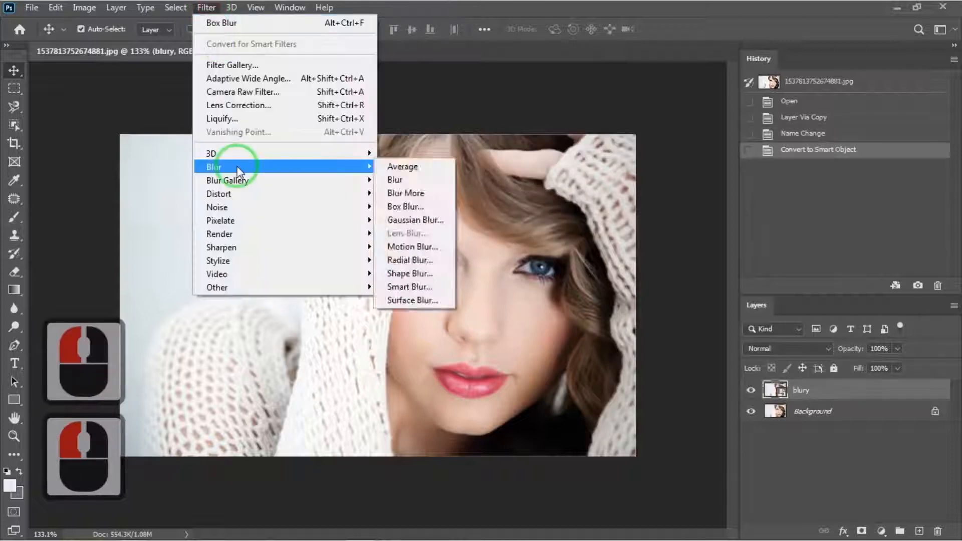
pyautogui.click(410, 203)
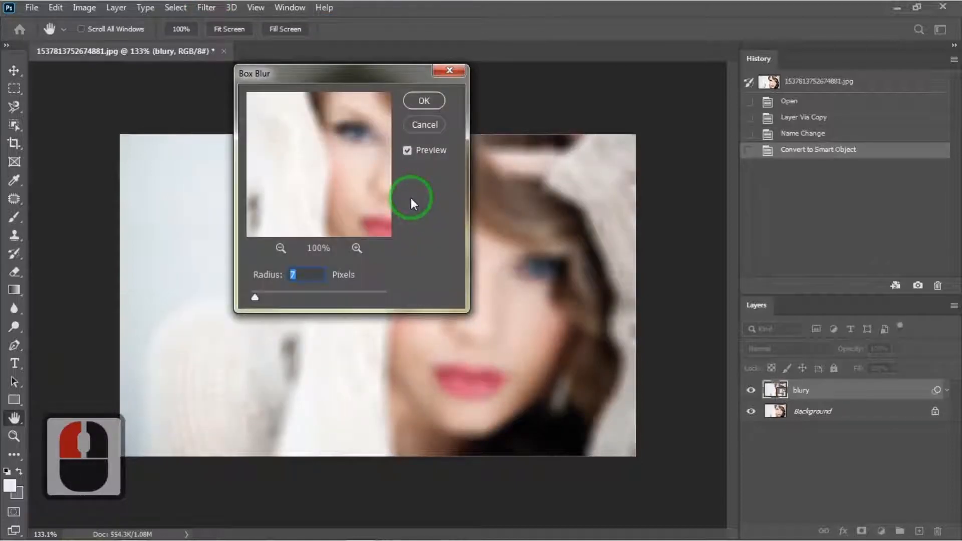
pyautogui.click(309, 276)
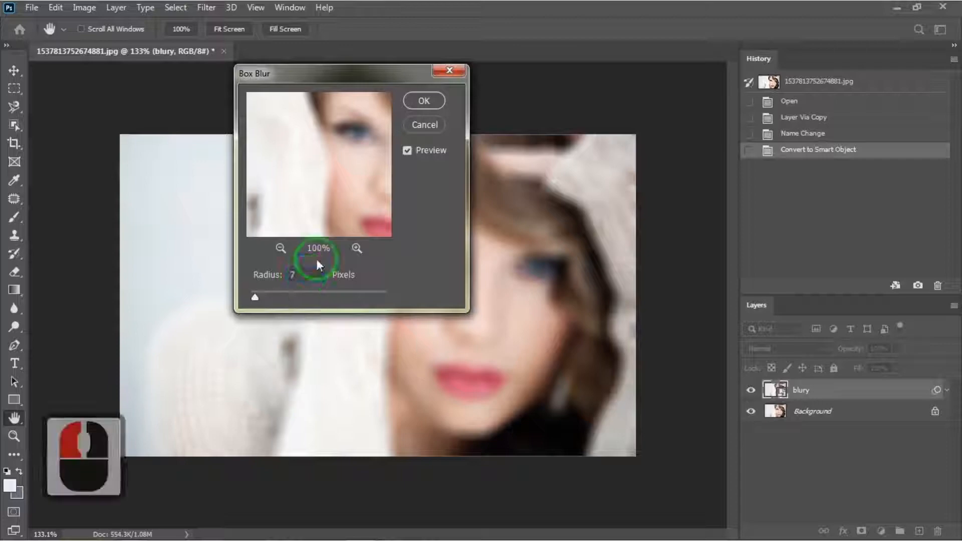
pyautogui.click(425, 101)
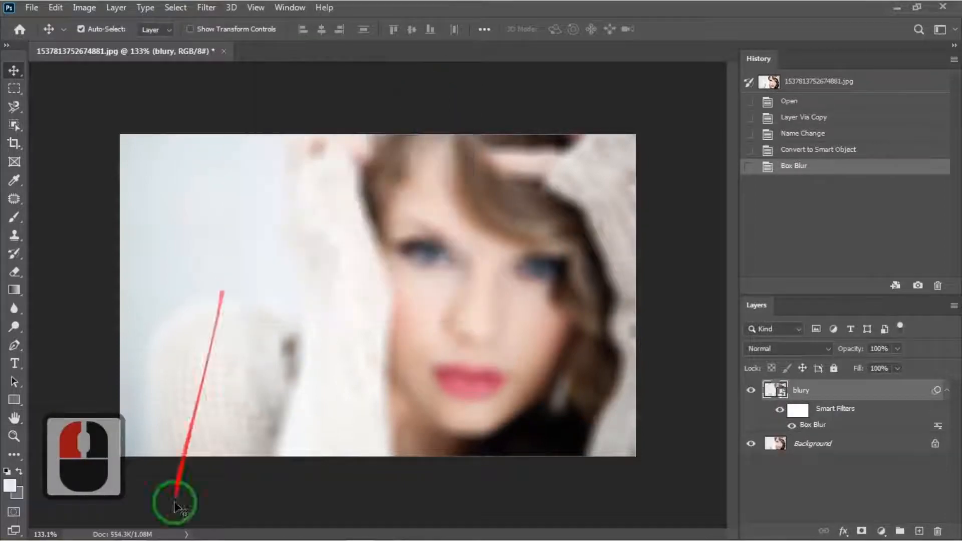
# Place the wet glass image into the document and stretch its corners to cover the whole canvas.
pyautogui.click(134, 526)
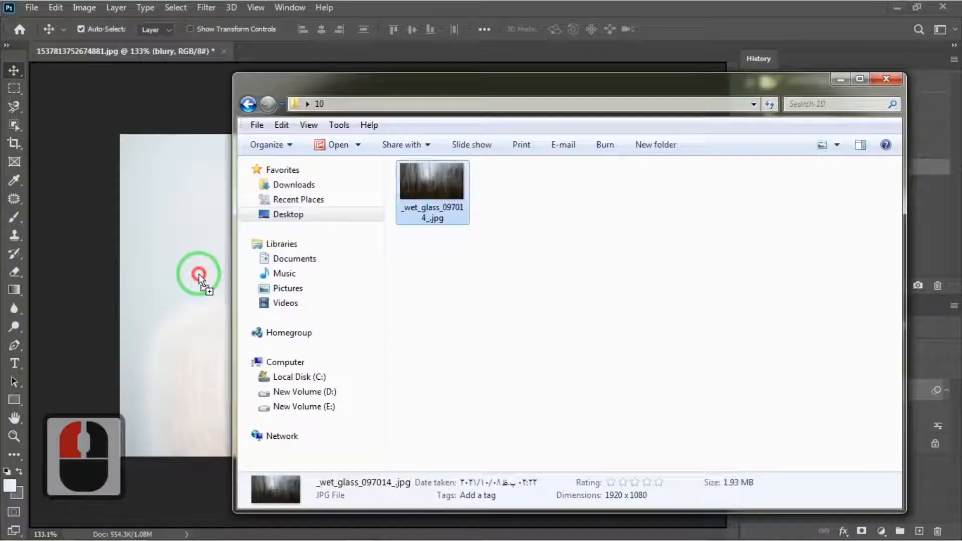
pyautogui.moveTo(199, 276); pyautogui.dragTo(213, 299)
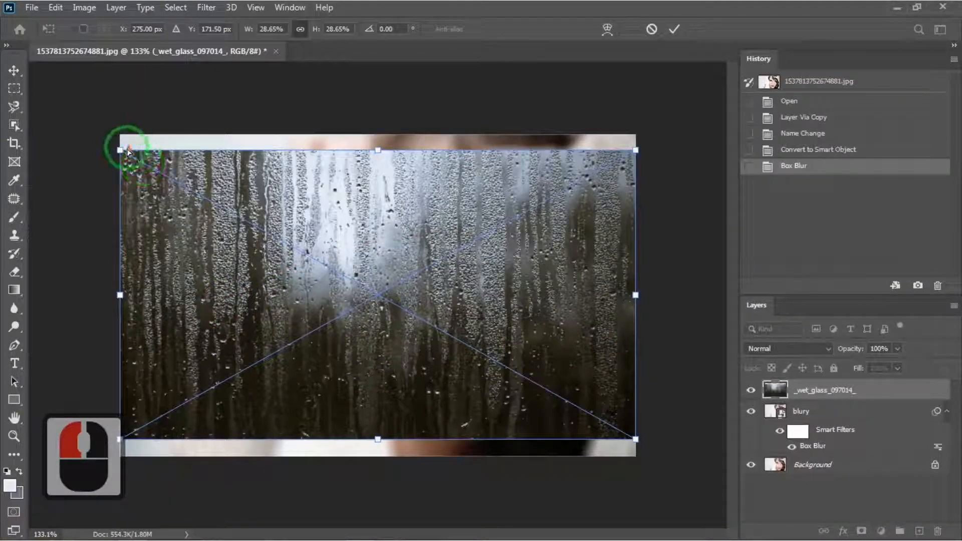
pyautogui.moveTo(125, 146); pyautogui.dragTo(122, 134)
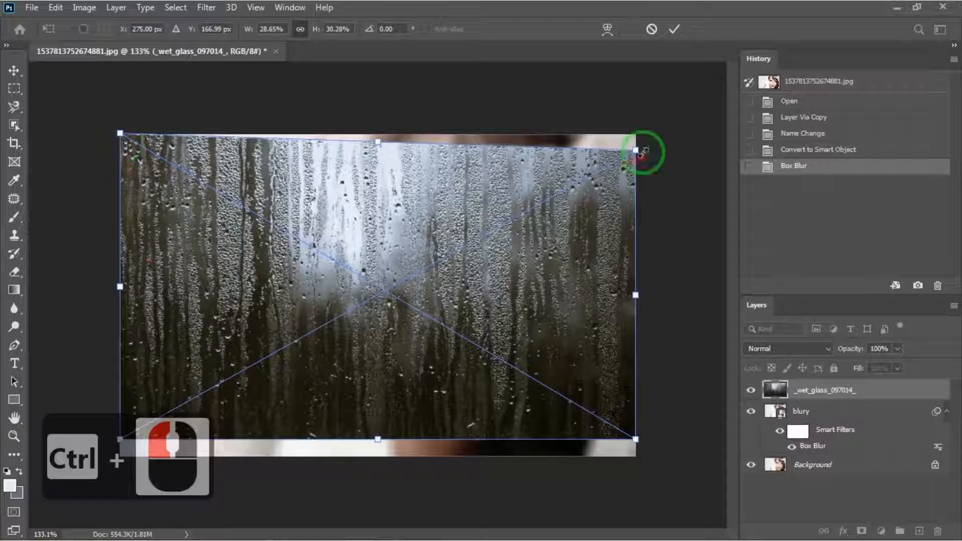
pyautogui.moveTo(635, 150); pyautogui.dragTo(634, 135)
pyautogui.moveTo(636, 440); pyautogui.dragTo(634, 456)
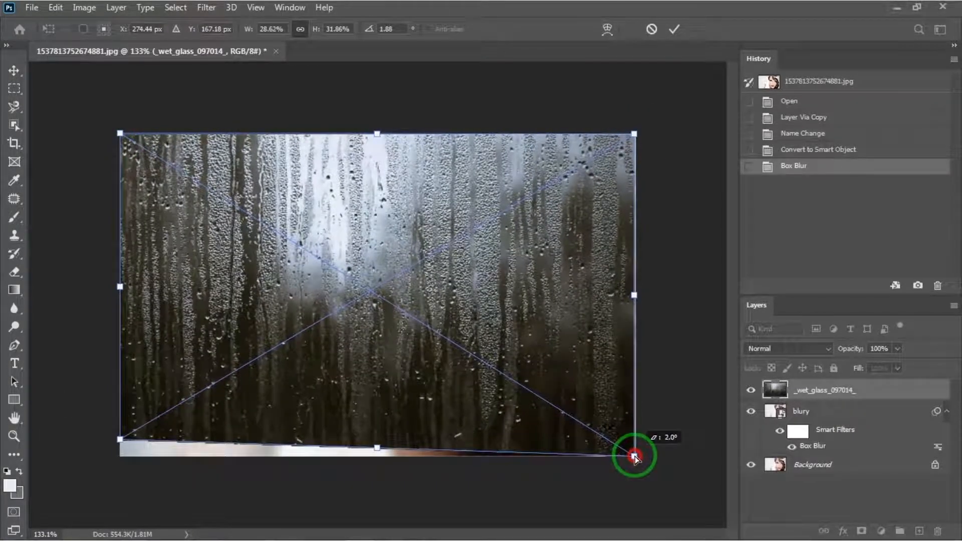
pyautogui.moveTo(120, 439); pyautogui.dragTo(119, 456)
pyautogui.moveTo(120, 133); pyautogui.dragTo(121, 135)
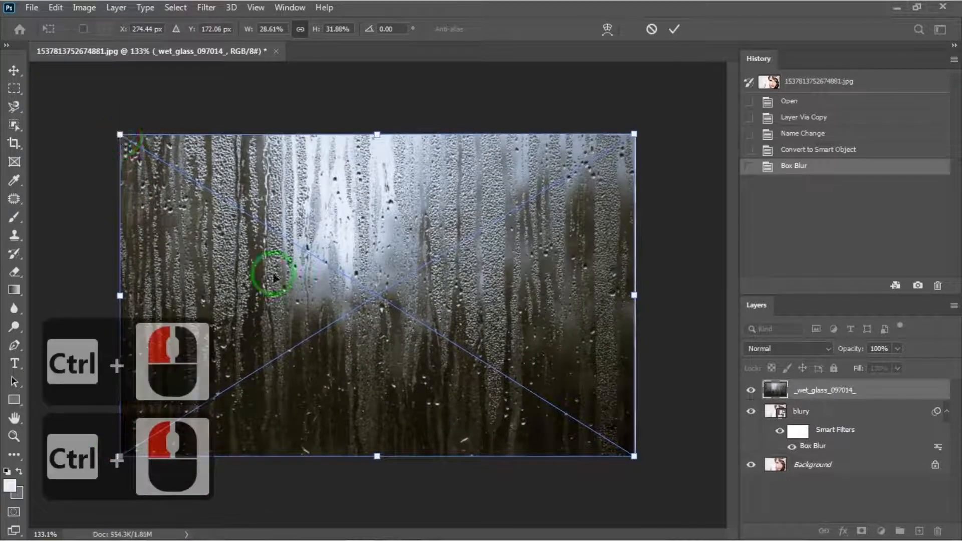
pyautogui.press('Return')
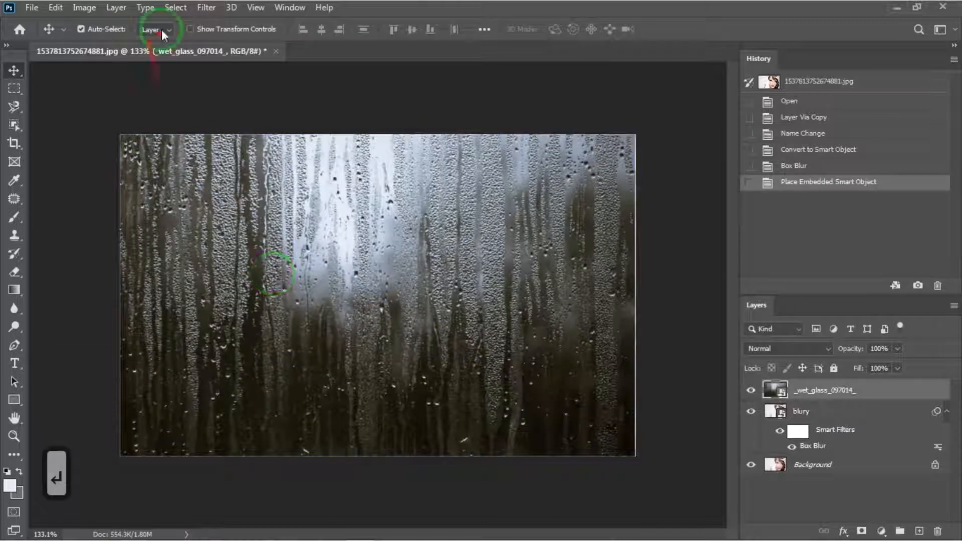
# Open Color Range on the wet glass layer, setting sample size to 5 by 5 Average and selection preview to None.
pyautogui.click(175, 8)
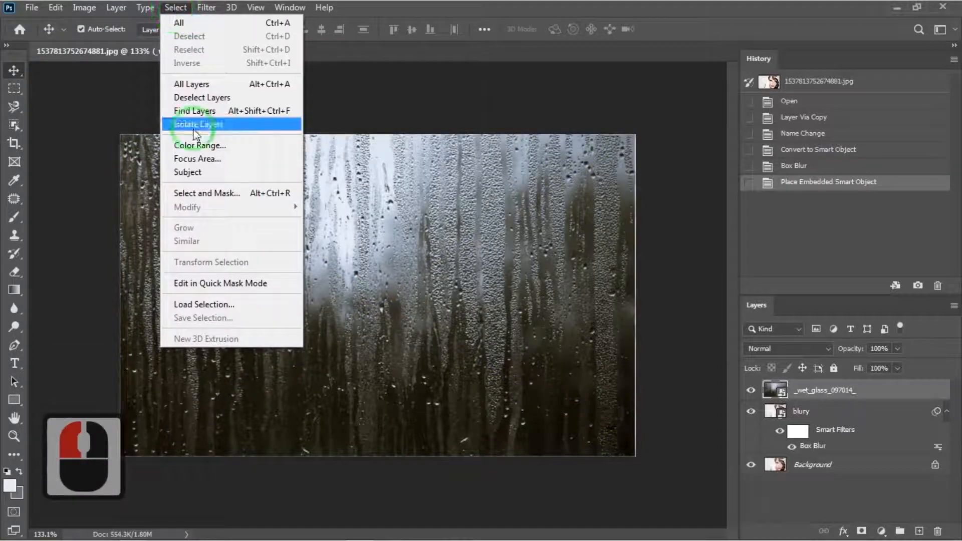
pyautogui.click(206, 145)
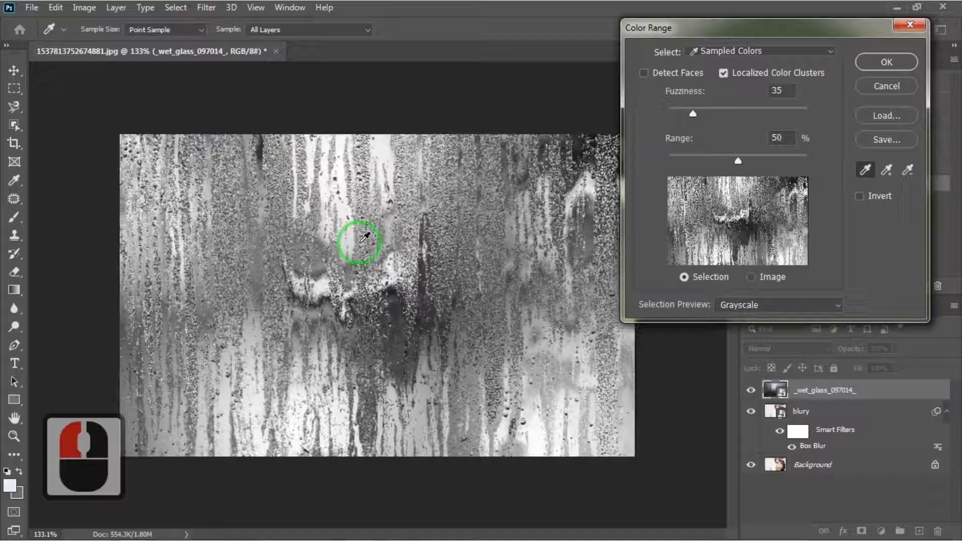
pyautogui.click(364, 238)
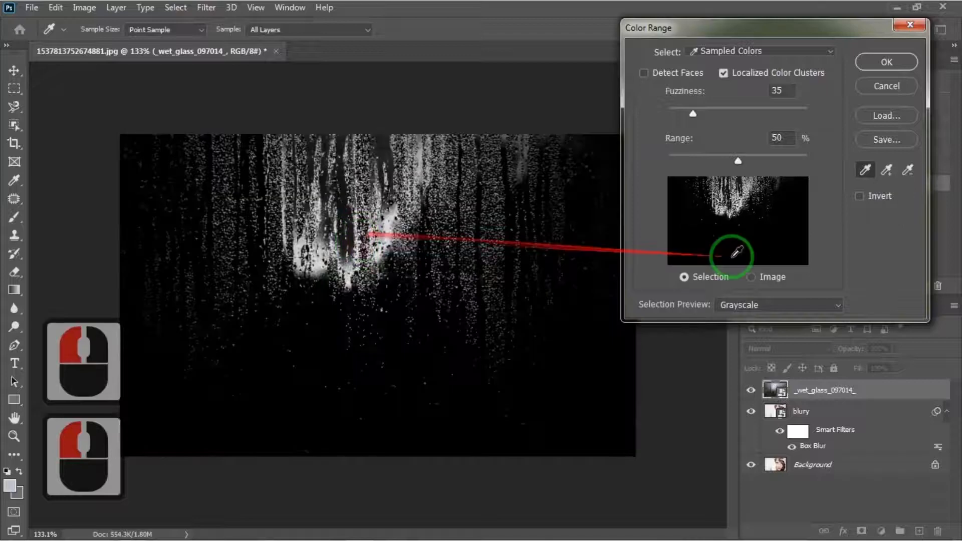
pyautogui.click(198, 30)
pyautogui.click(188, 64)
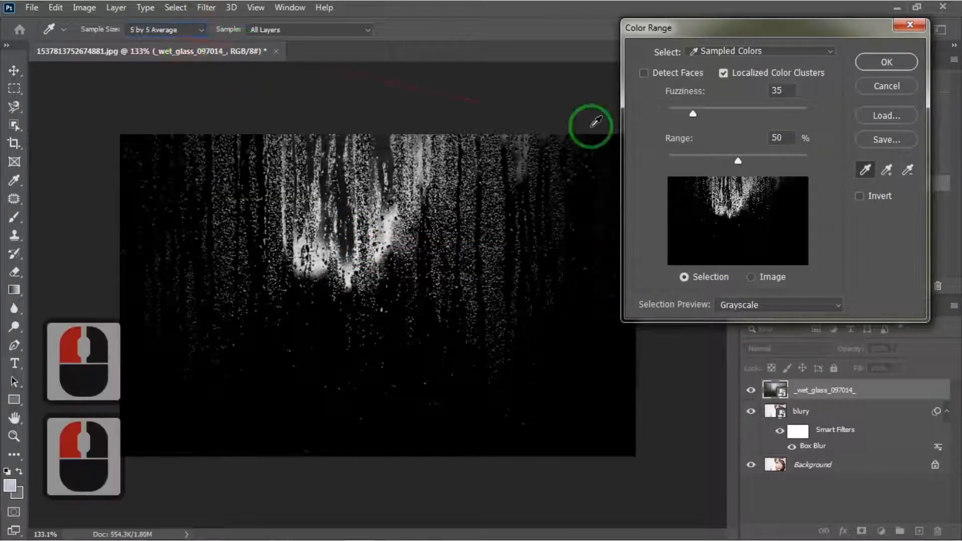
pyautogui.click(833, 307)
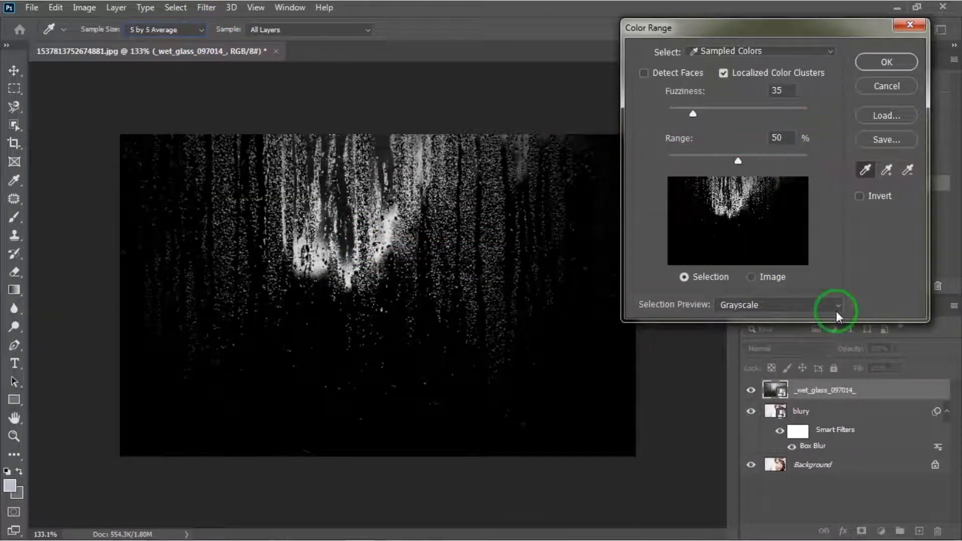
pyautogui.click(807, 321)
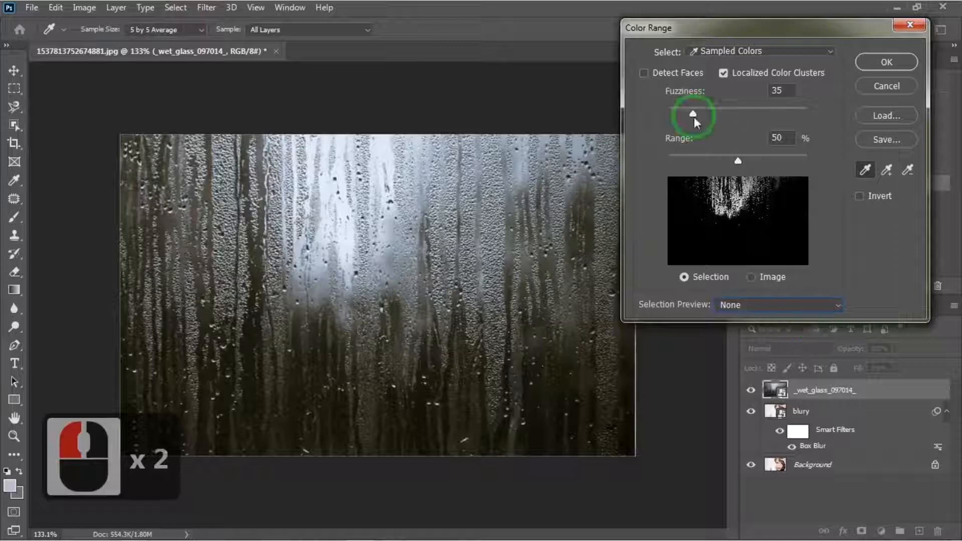
# Set the Color Range fuzziness to 4 and the range to 100%.
pyautogui.moveTo(694, 114); pyautogui.dragTo(678, 116)
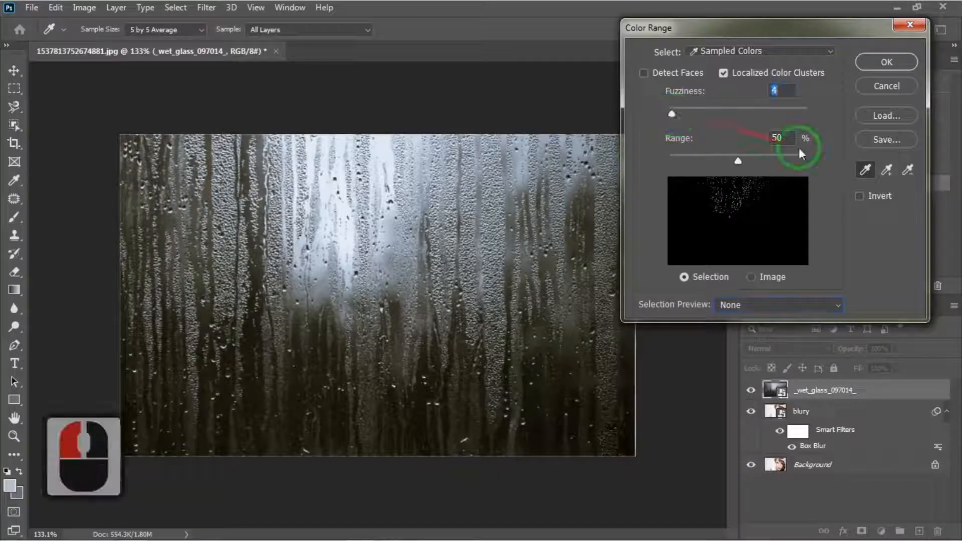
pyautogui.moveTo(738, 161); pyautogui.dragTo(814, 169)
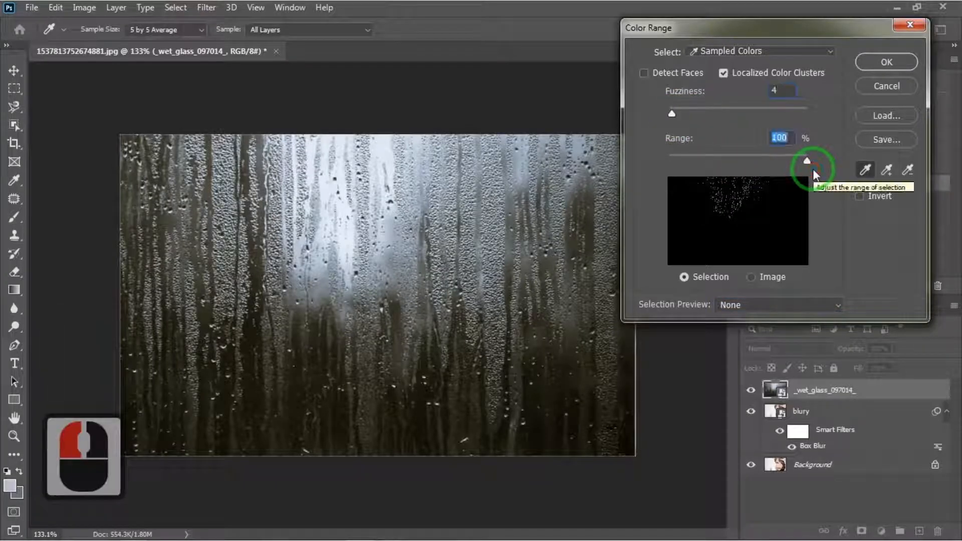
# Add color samples from droplets across the glass image with the add-to-sample eyedropper.
pyautogui.click(884, 170)
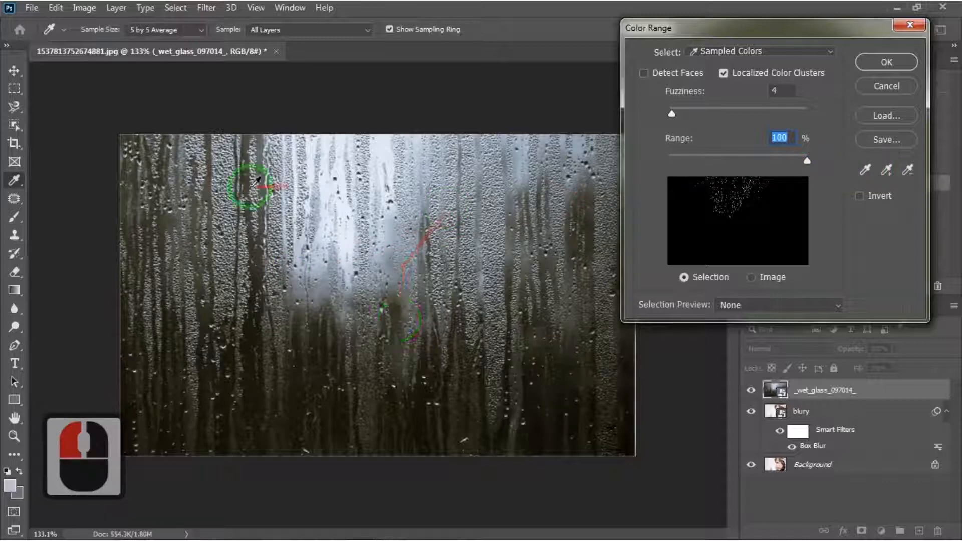
pyautogui.click(887, 170)
pyautogui.click(604, 422)
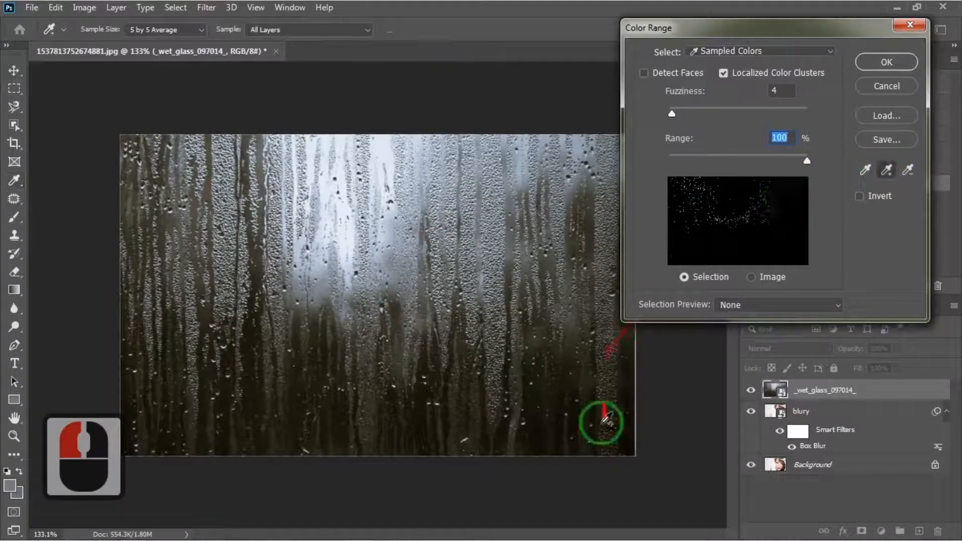
pyautogui.moveTo(191, 436)
pyautogui.mouseDown()
pyautogui.moveTo(237, 182)
pyautogui.moveTo(233, 151)
pyautogui.mouseUp()
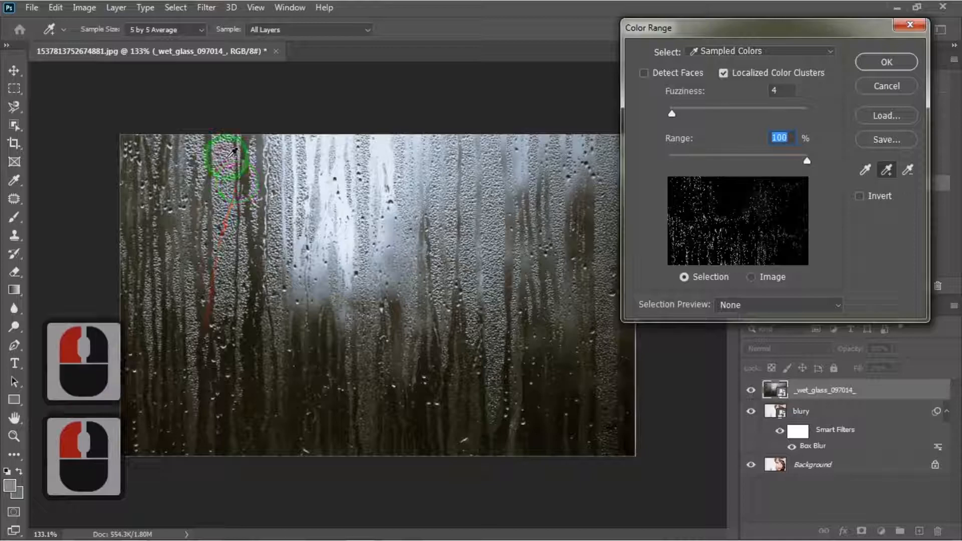
pyautogui.click(437, 144)
pyautogui.click(606, 157)
pyautogui.click(612, 386)
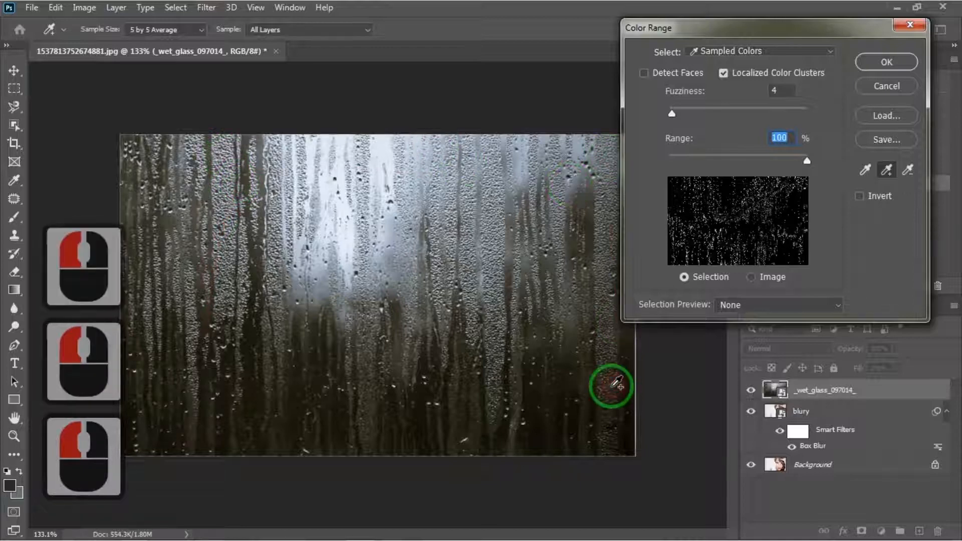
pyautogui.click(547, 264)
pyautogui.click(495, 276)
pyautogui.click(202, 371)
pyautogui.click(168, 249)
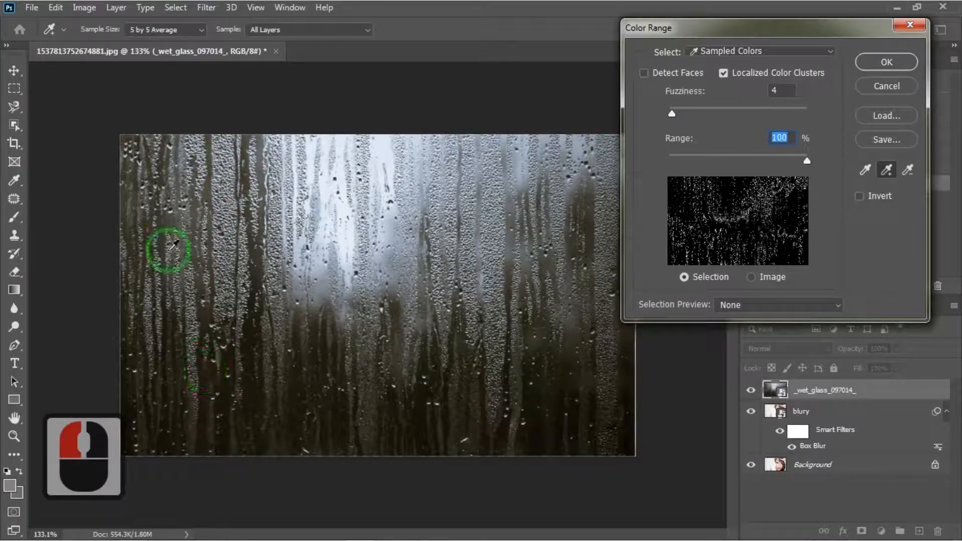
pyautogui.click(131, 51)
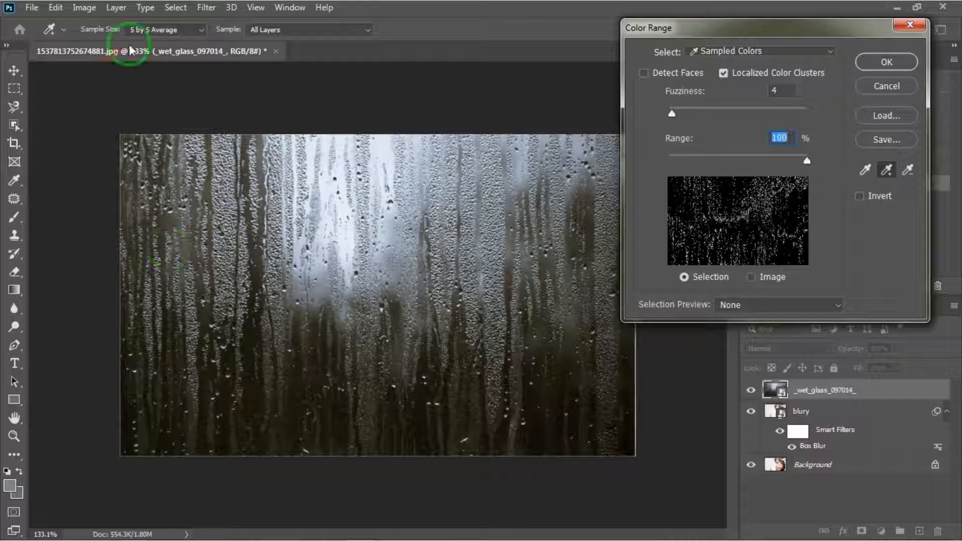
# Switch the sample size to Point Sample and add more droplet samples across the image.
pyautogui.click(202, 30)
pyautogui.click(190, 53)
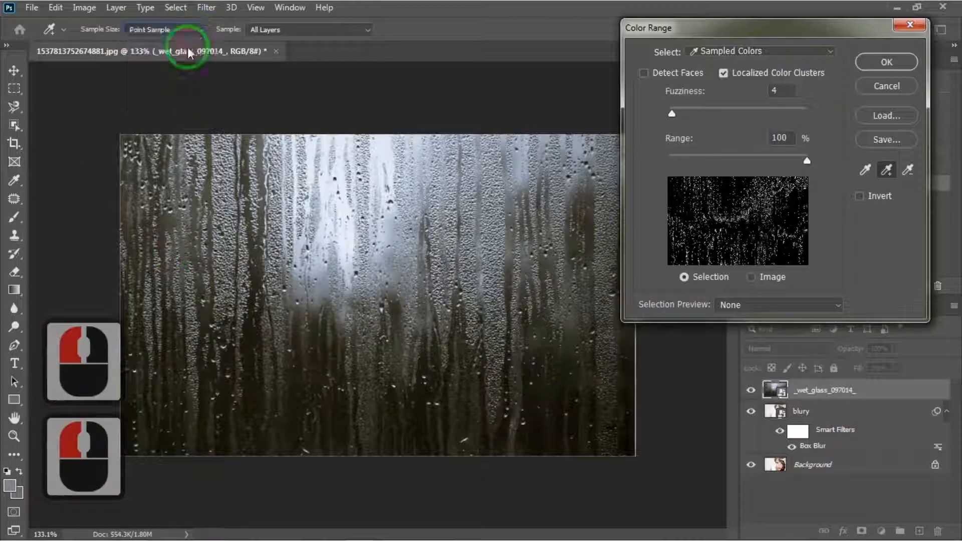
pyautogui.click(195, 145)
pyautogui.click(126, 169)
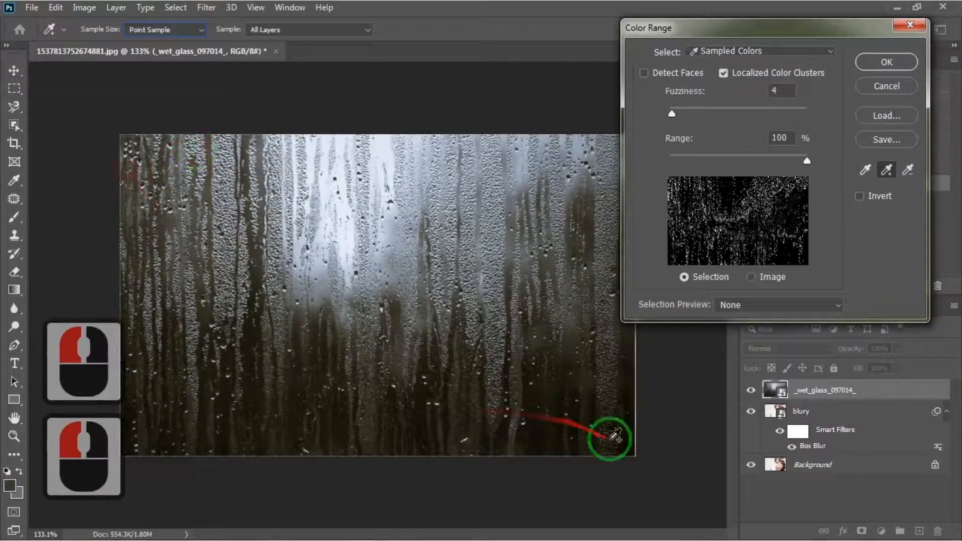
pyautogui.click(622, 441)
pyautogui.click(613, 143)
pyautogui.click(402, 142)
pyautogui.click(354, 436)
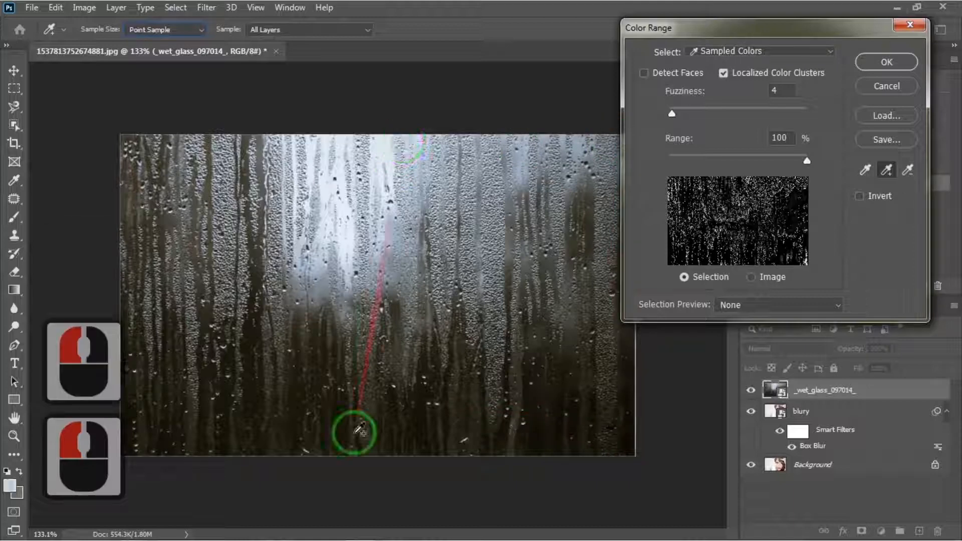
pyautogui.click(476, 356)
pyautogui.click(606, 224)
pyautogui.click(448, 276)
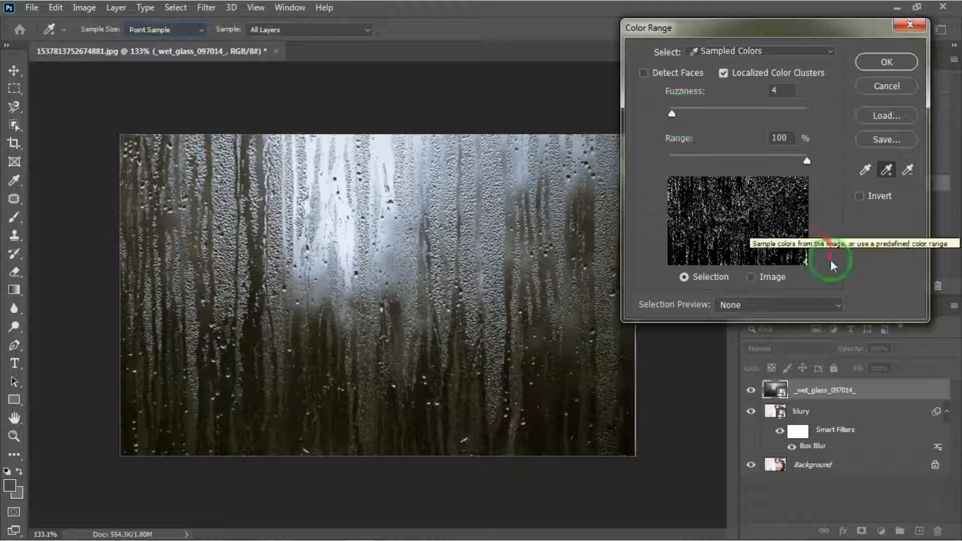
# Set selection preview to Grayscale, fuzziness to 34 and range to 49%, then confirm the Color Range selection.
pyautogui.click(836, 305)
pyautogui.click(822, 342)
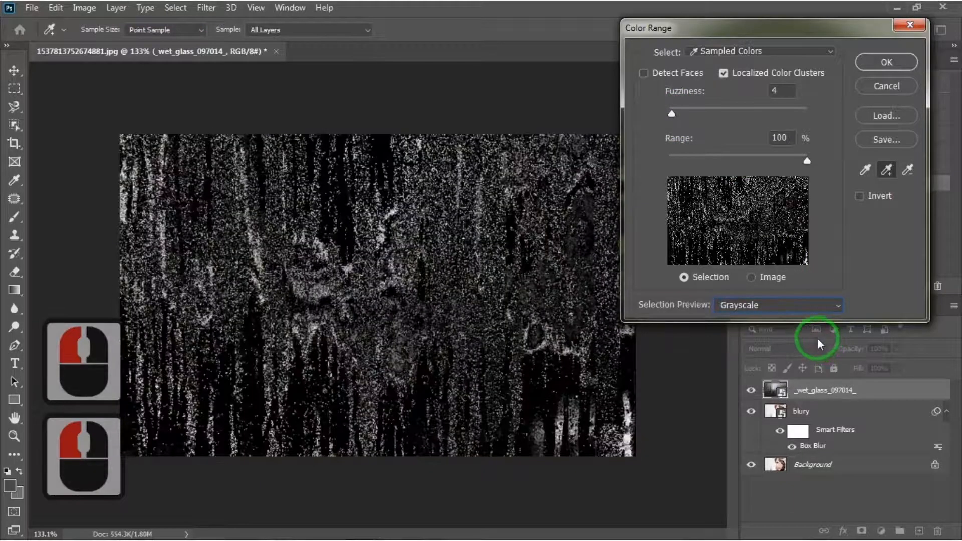
pyautogui.moveTo(672, 115); pyautogui.dragTo(697, 118)
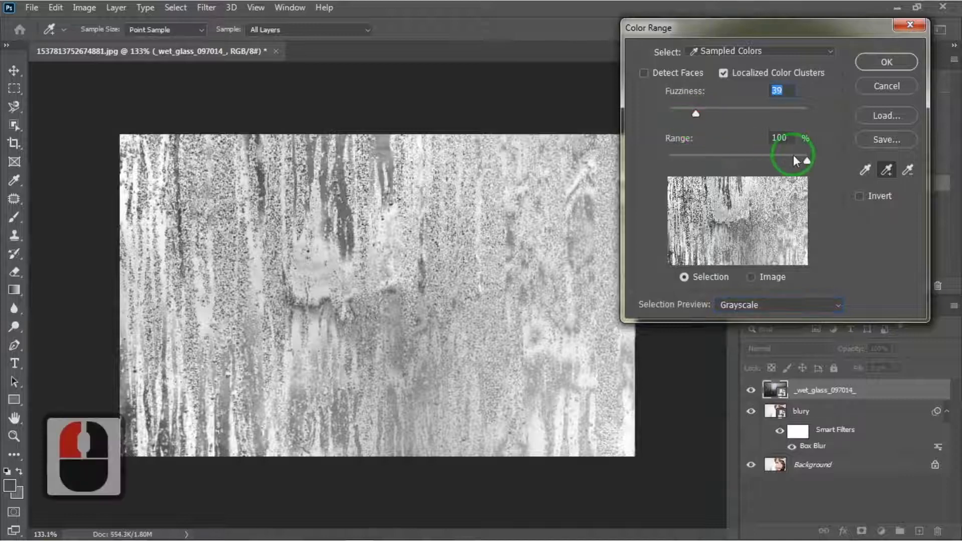
pyautogui.moveTo(794, 160); pyautogui.dragTo(737, 162)
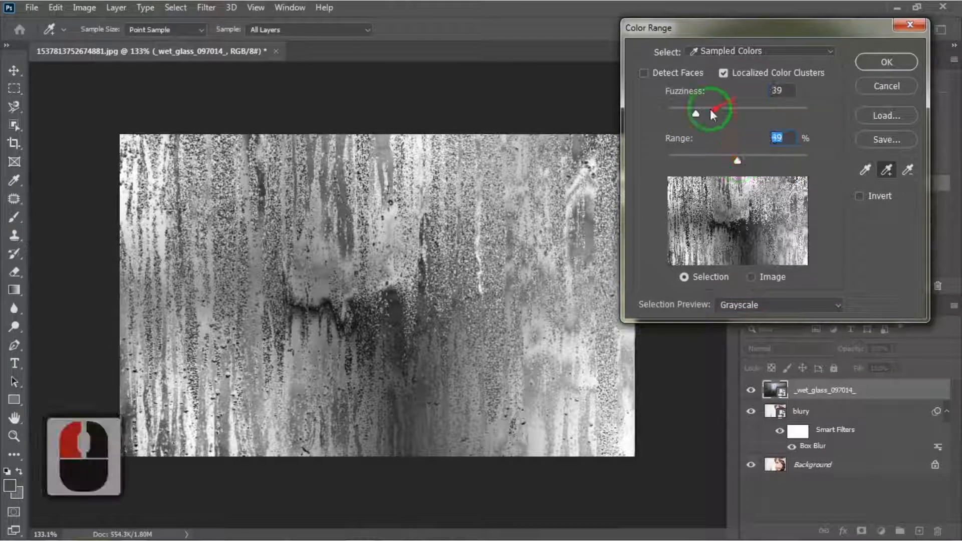
pyautogui.moveTo(696, 114); pyautogui.dragTo(695, 116)
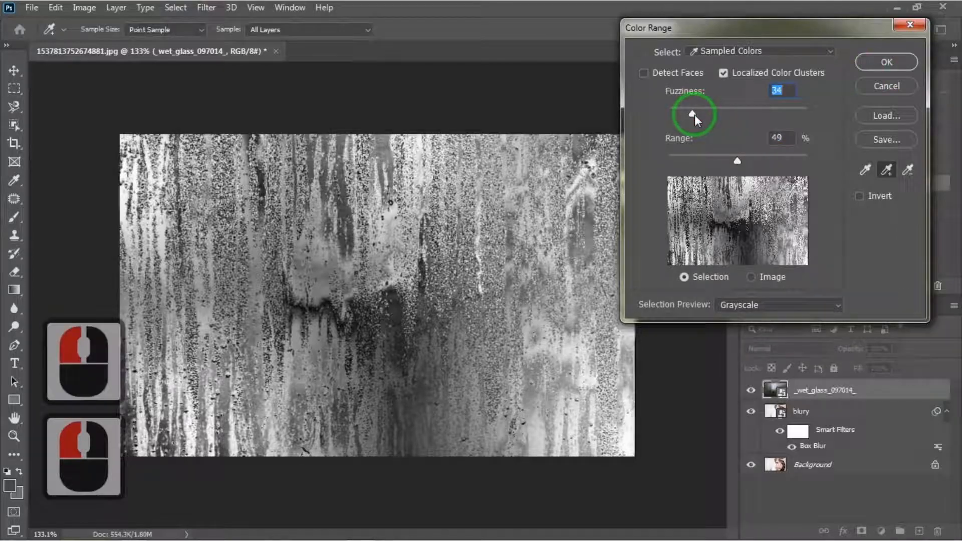
pyautogui.click(891, 65)
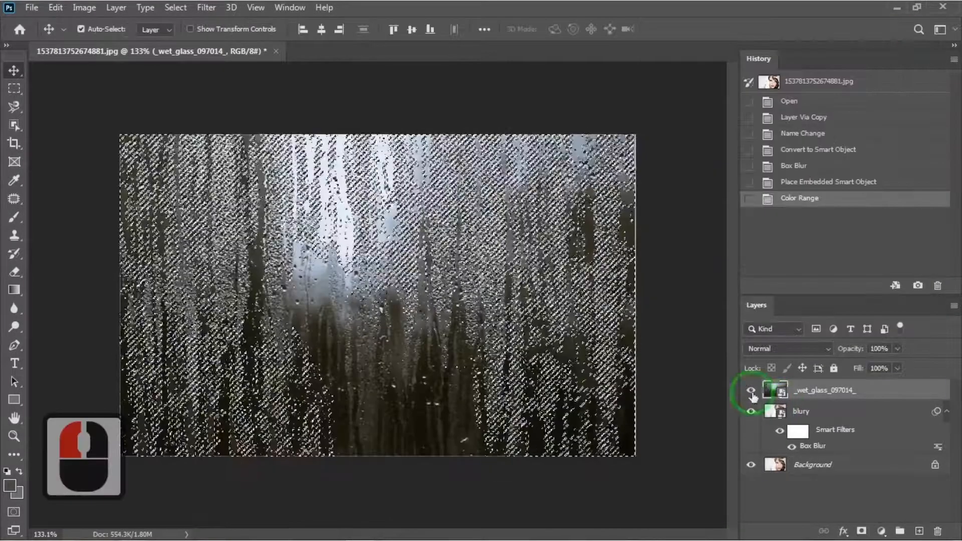
# Hide the wet glass layer and add a layer mask from the selection to the blury layer.
pyautogui.click(751, 391)
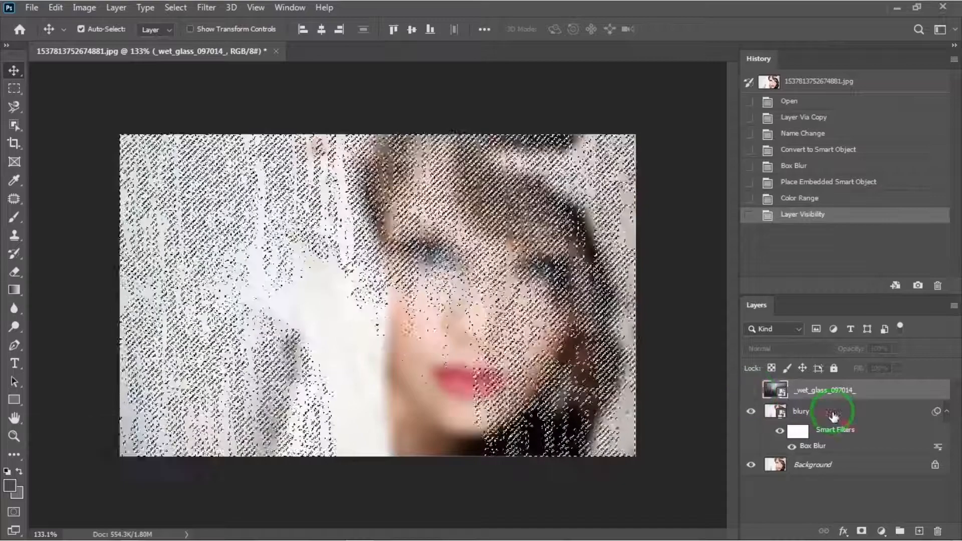
pyautogui.click(833, 412)
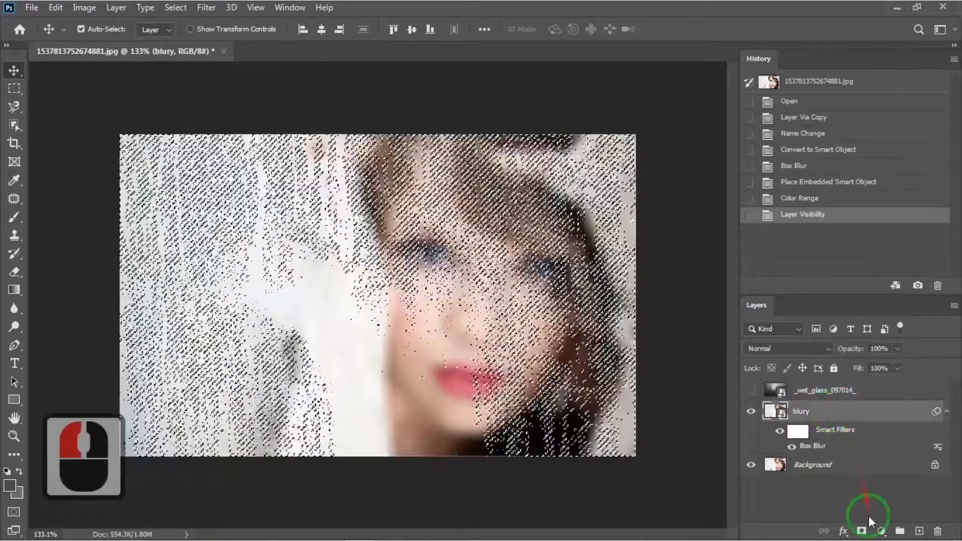
pyautogui.click(861, 532)
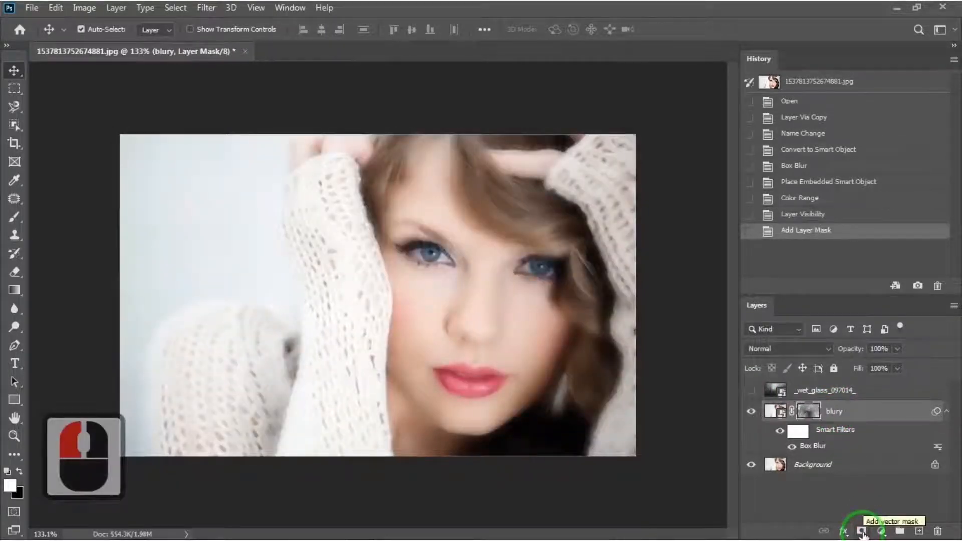
# Show the wet glass layer again and make it the active layer.
pyautogui.click(752, 391)
pyautogui.click(822, 396)
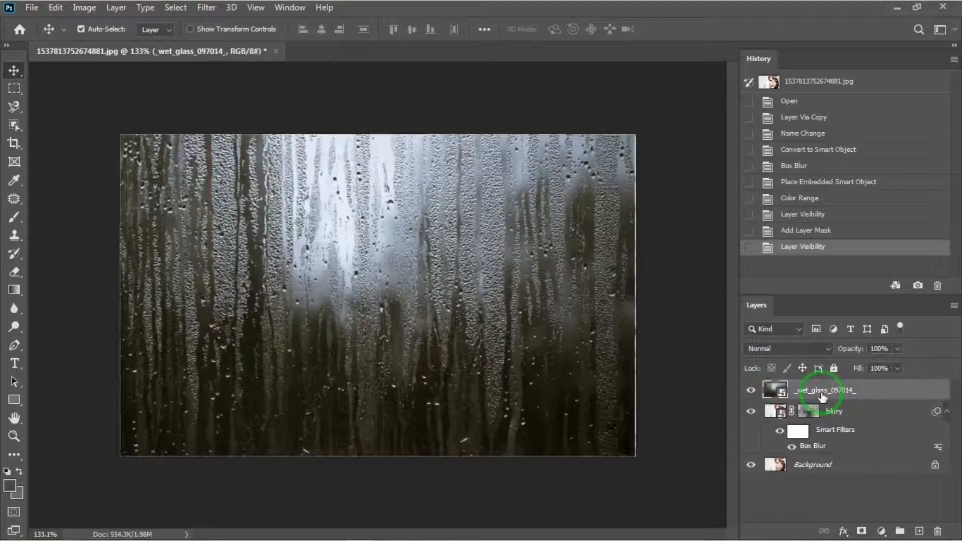
# Set the wet glass layer's blend mode to Hard Light and its opacity to 62%.
pyautogui.click(828, 351)
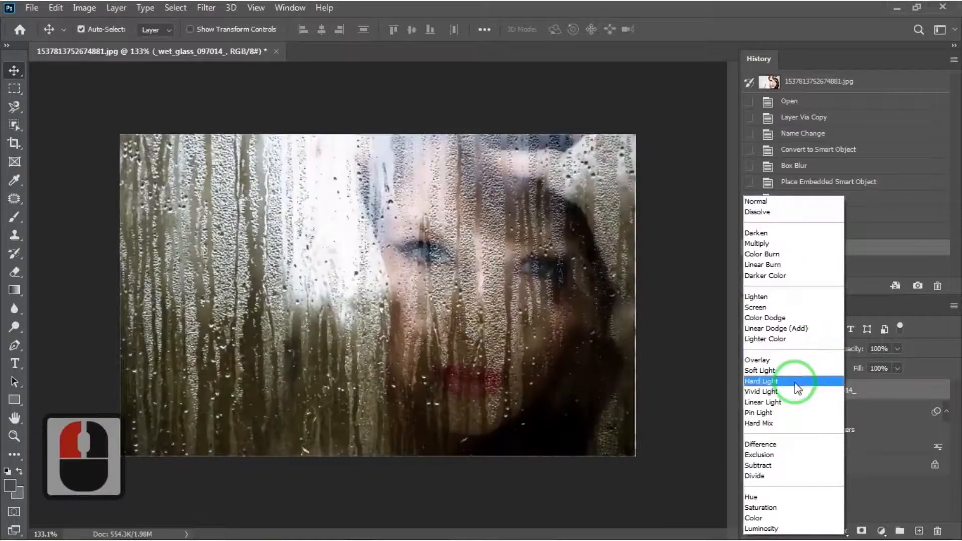
pyautogui.click(795, 382)
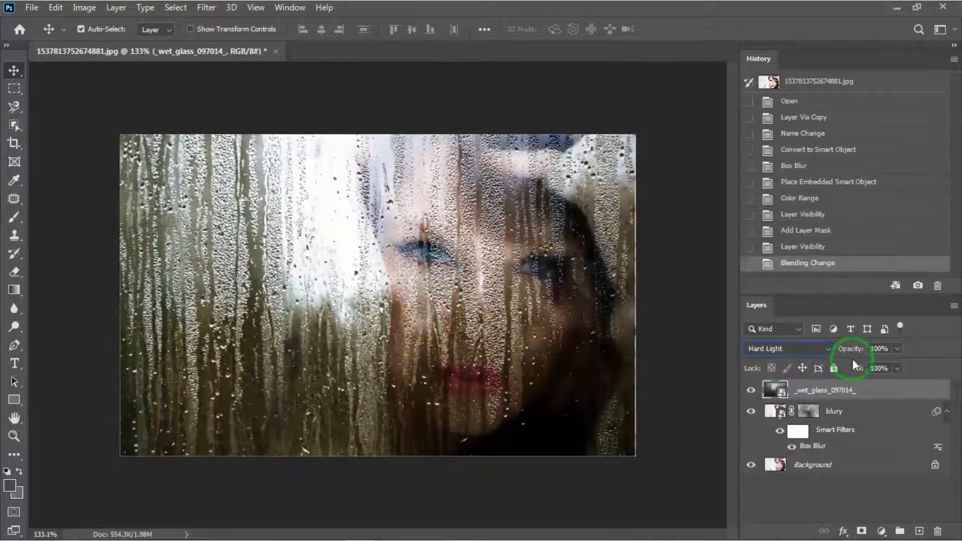
pyautogui.moveTo(897, 349); pyautogui.dragTo(874, 369)
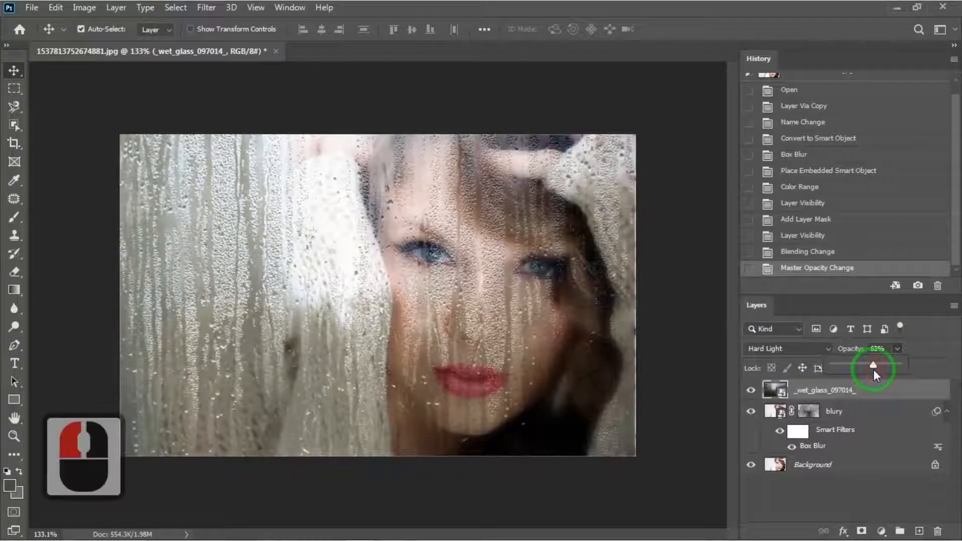
pyautogui.click(933, 364)
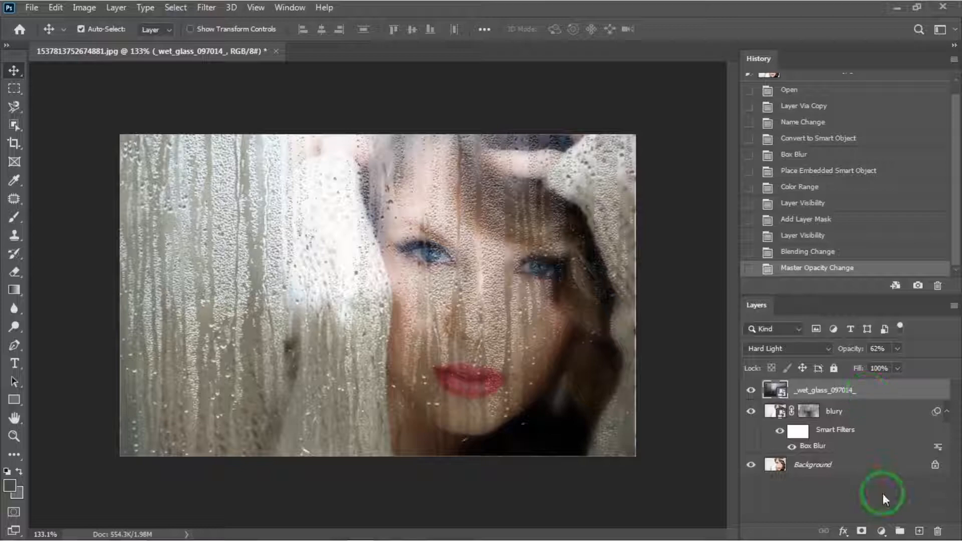
# Add a Hue/Saturation adjustment with saturation +43, clipped to the wet glass layer.
pyautogui.click(882, 532)
pyautogui.click(892, 398)
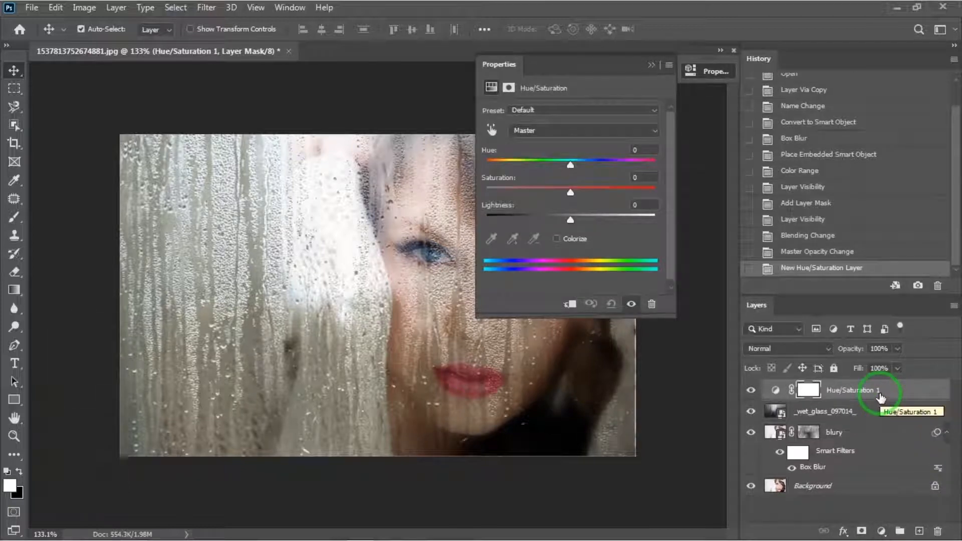
pyautogui.moveTo(570, 192); pyautogui.dragTo(607, 191)
pyautogui.click(572, 304)
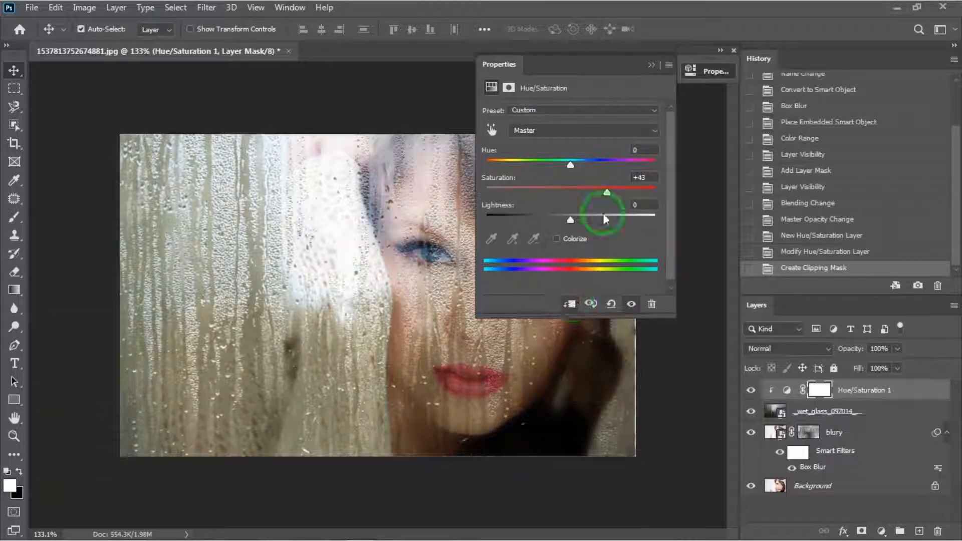
pyautogui.click(652, 65)
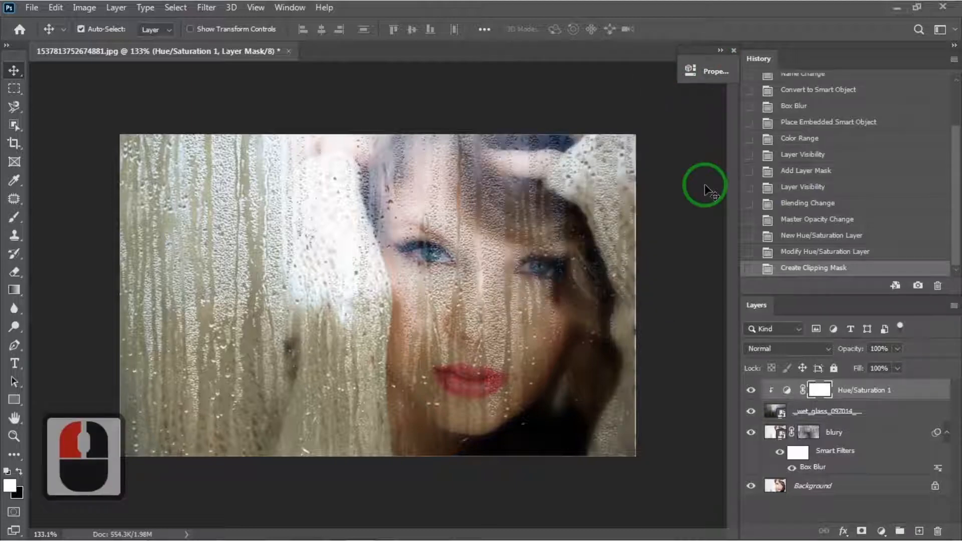
# Add a Curves adjustment clipped to the layers below, moving the white point slightly inward.
pyautogui.click(788, 390)
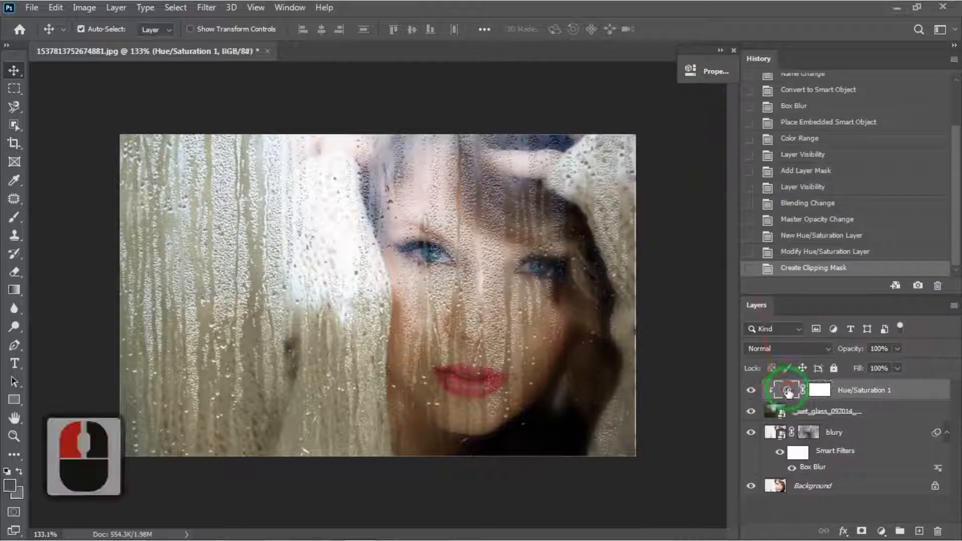
pyautogui.click(882, 531)
pyautogui.click(882, 351)
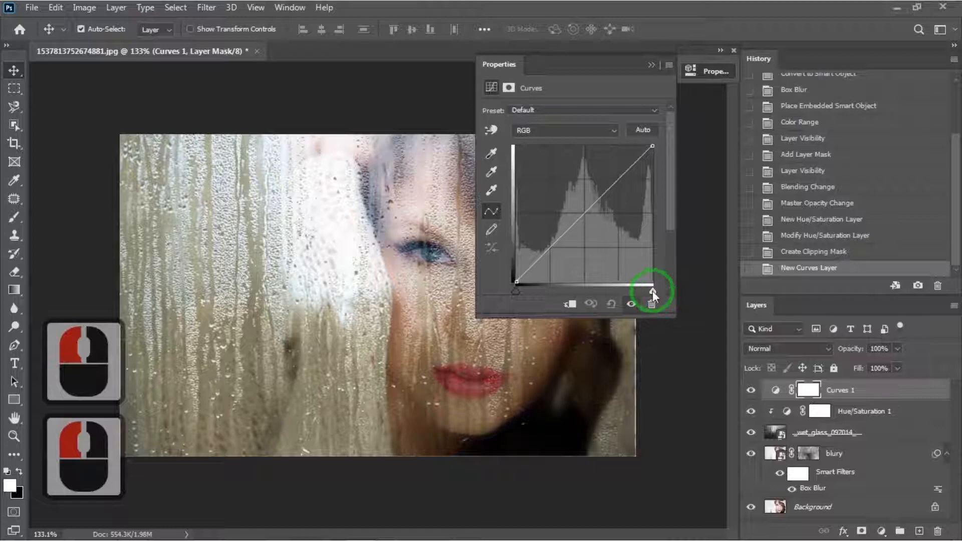
pyautogui.moveTo(652, 291)
pyautogui.mouseDown()
pyautogui.moveTo(599, 288)
pyautogui.moveTo(646, 291)
pyautogui.mouseUp()
pyautogui.click(570, 304)
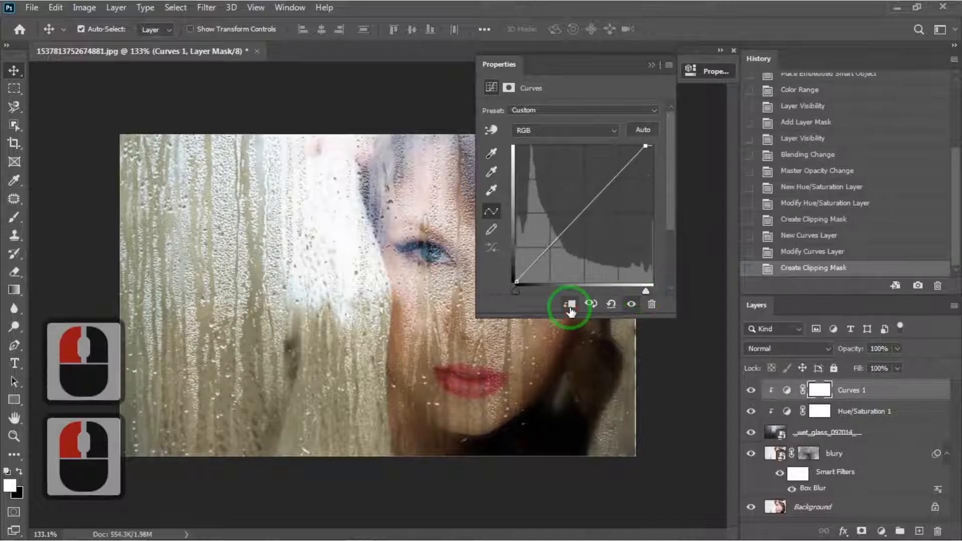
pyautogui.click(652, 63)
# Invert the Curves adjustment's layer mask to black.
pyautogui.click(885, 398)
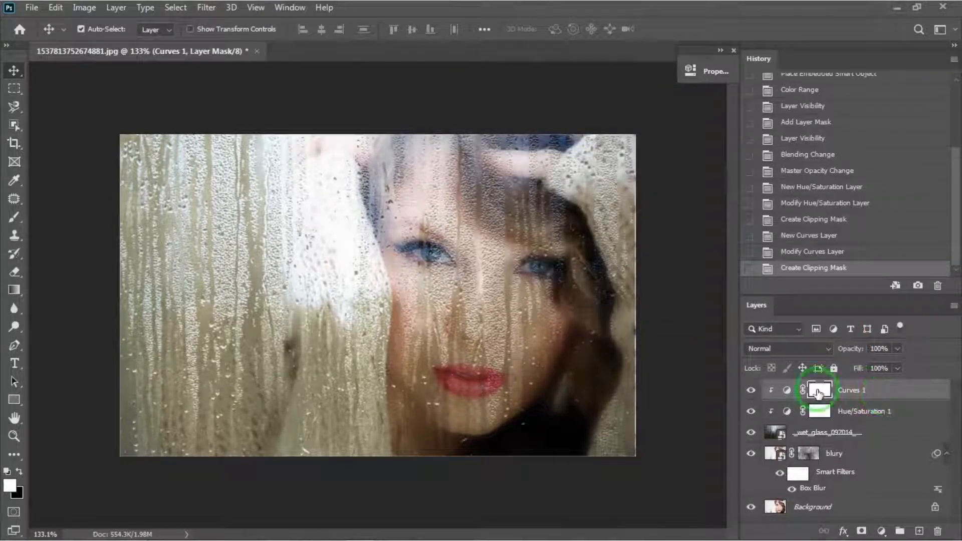
pyautogui.hotkey('ctrl', 'i')
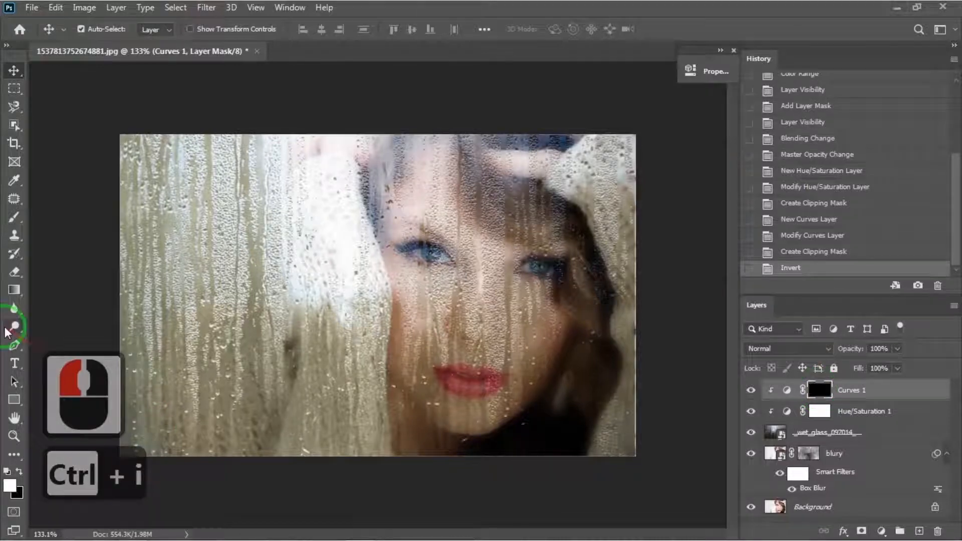
# With the Brush tool at 40% flow, paint on the Curves mask around the face, hair and lower-left corner.
pyautogui.click(13, 218)
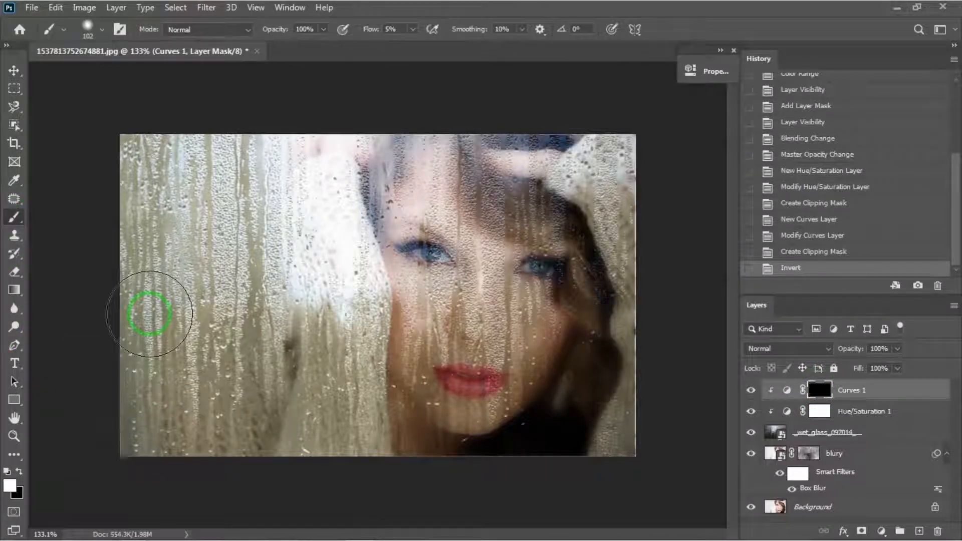
pyautogui.click(415, 29)
pyautogui.moveTo(417, 48); pyautogui.dragTo(435, 45)
pyautogui.click(413, 29)
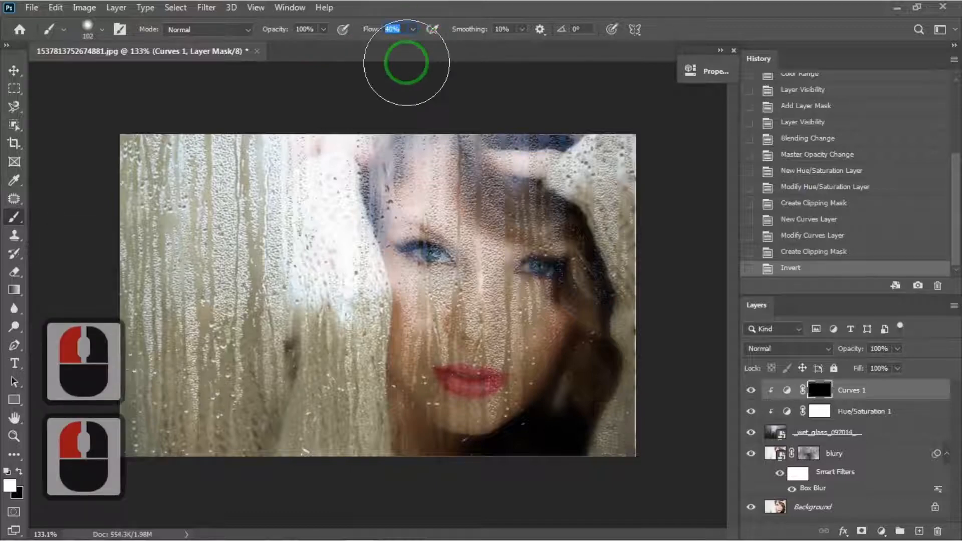
pyautogui.moveTo(554, 391)
pyautogui.mouseDown()
pyautogui.moveTo(570, 389)
pyautogui.moveTo(565, 426)
pyautogui.moveTo(514, 445)
pyautogui.mouseUp()
pyautogui.moveTo(542, 171); pyautogui.dragTo(519, 174)
pyautogui.moveTo(518, 175); pyautogui.dragTo(591, 230)
pyautogui.moveTo(612, 286); pyautogui.dragTo(612, 338)
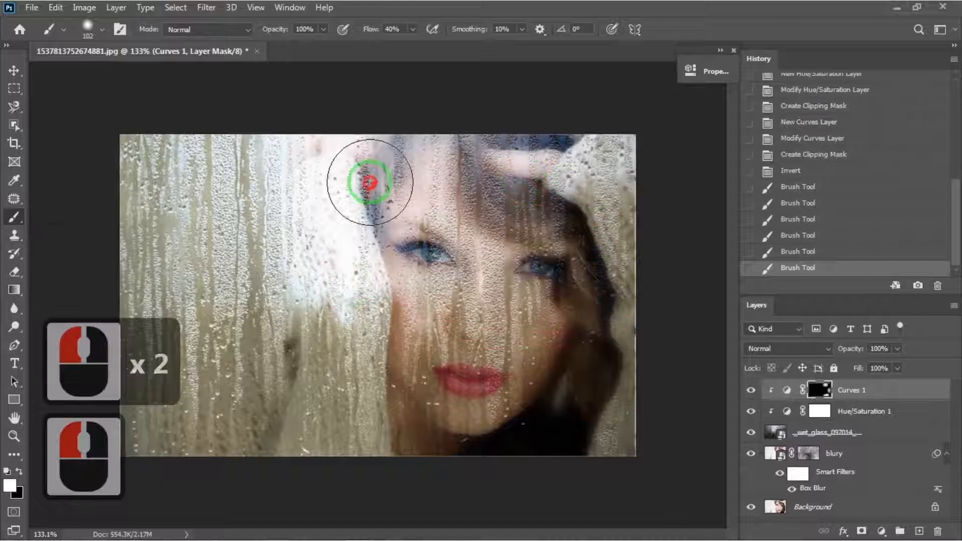
pyautogui.moveTo(370, 183); pyautogui.dragTo(361, 172)
pyautogui.moveTo(355, 171)
pyautogui.mouseDown()
pyautogui.moveTo(348, 175)
pyautogui.moveTo(360, 168)
pyautogui.mouseUp()
pyautogui.moveTo(496, 146); pyautogui.dragTo(541, 163)
pyautogui.moveTo(557, 195); pyautogui.dragTo(577, 220)
pyautogui.moveTo(596, 251)
pyautogui.mouseDown()
pyautogui.moveTo(607, 285)
pyautogui.moveTo(568, 190)
pyautogui.moveTo(599, 256)
pyautogui.mouseUp()
pyautogui.moveTo(609, 301); pyautogui.dragTo(612, 351)
pyautogui.moveTo(611, 393); pyautogui.dragTo(534, 461)
pyautogui.moveTo(202, 474); pyautogui.dragTo(116, 431)
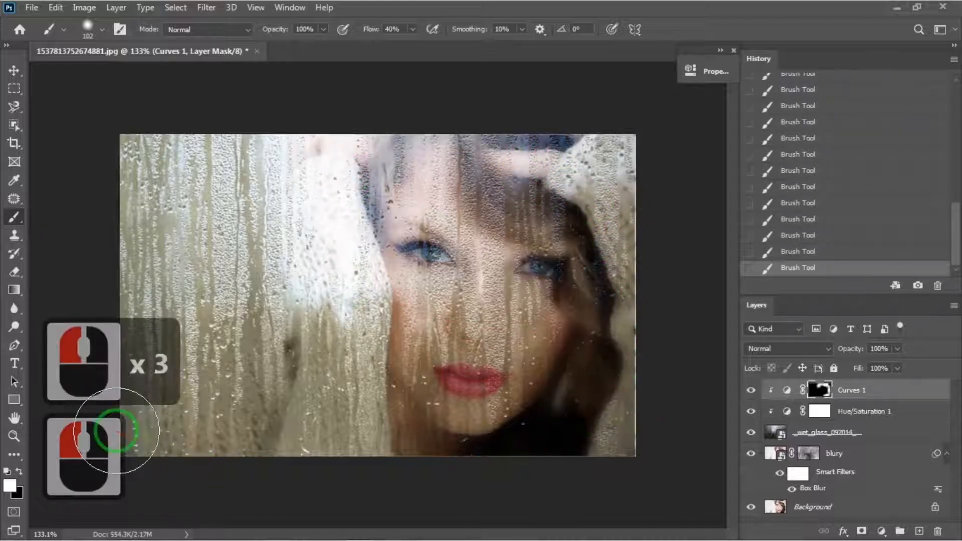
# Duplicate the Background layer, place the copy above the blury layer and give it a black hide-all mask.
pyautogui.click(825, 508)
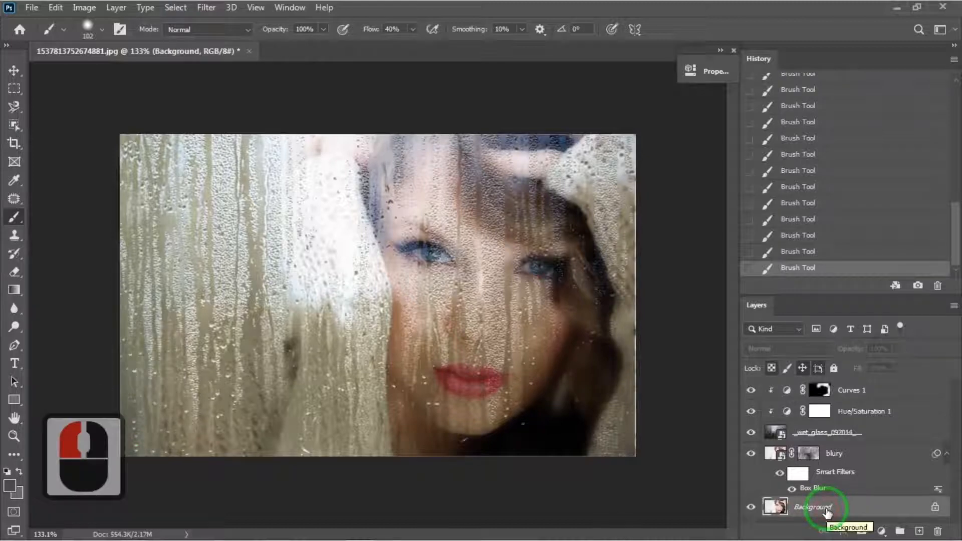
pyautogui.hotkey('ctrl', 'j')
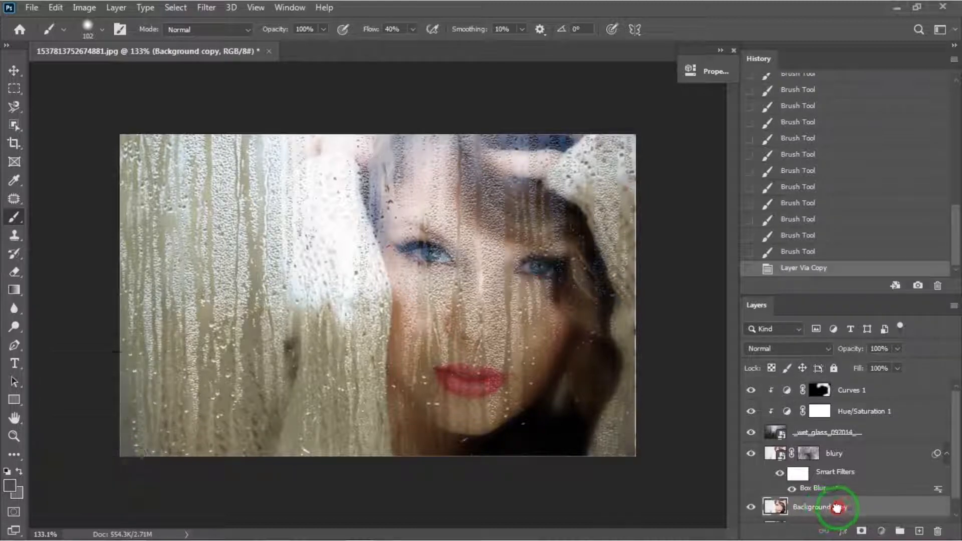
pyautogui.moveTo(836, 508); pyautogui.dragTo(838, 448)
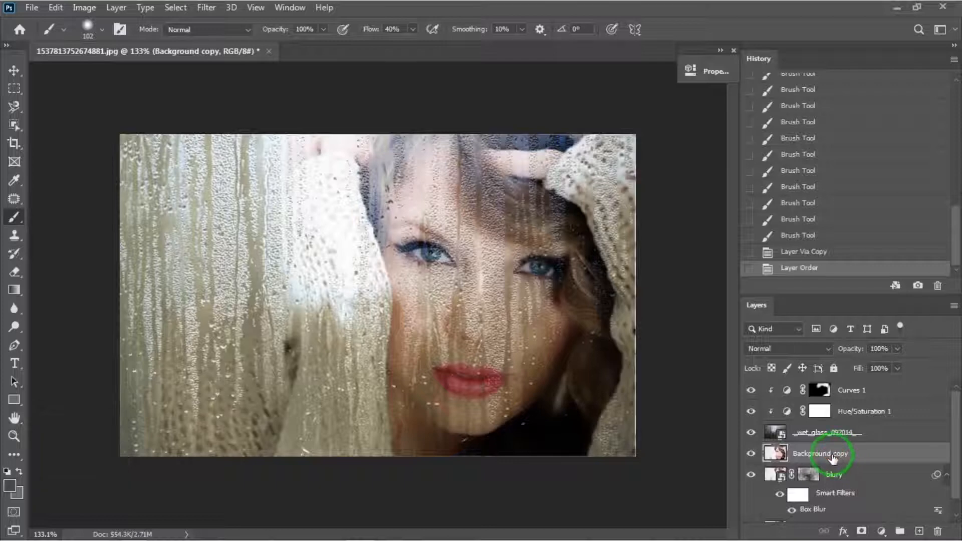
pyautogui.keyDown('alt'); pyautogui.click(861, 532); pyautogui.keyUp('alt')
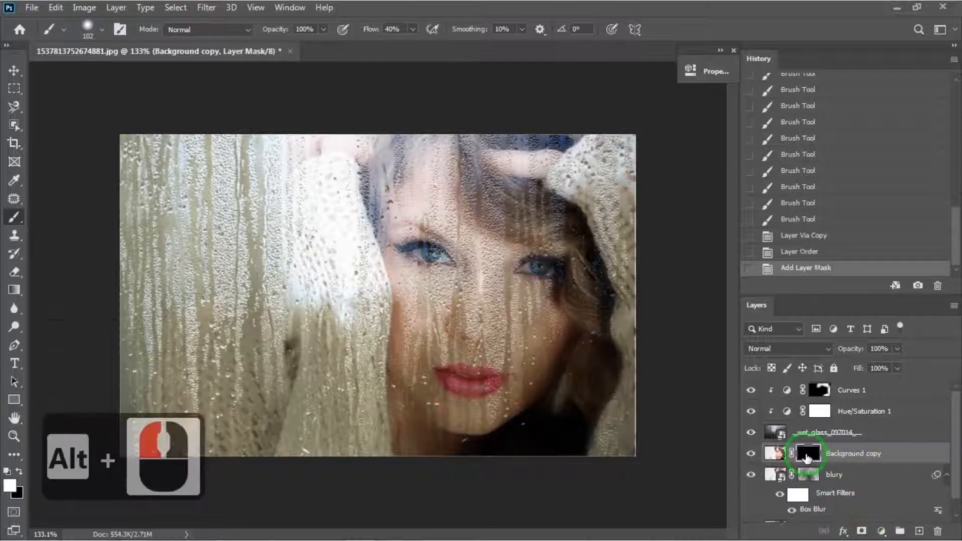
# Set the brush flow to 5% and paint on the Background copy mask to softly reveal the sharp face, eyes and lips.
pyautogui.click(413, 29)
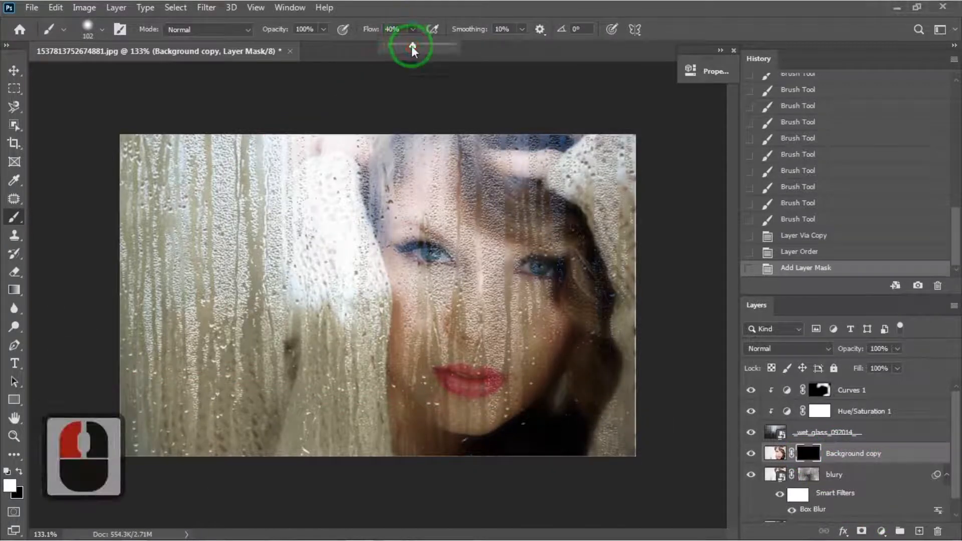
pyautogui.moveTo(390, 50); pyautogui.dragTo(389, 49)
pyautogui.click(414, 88)
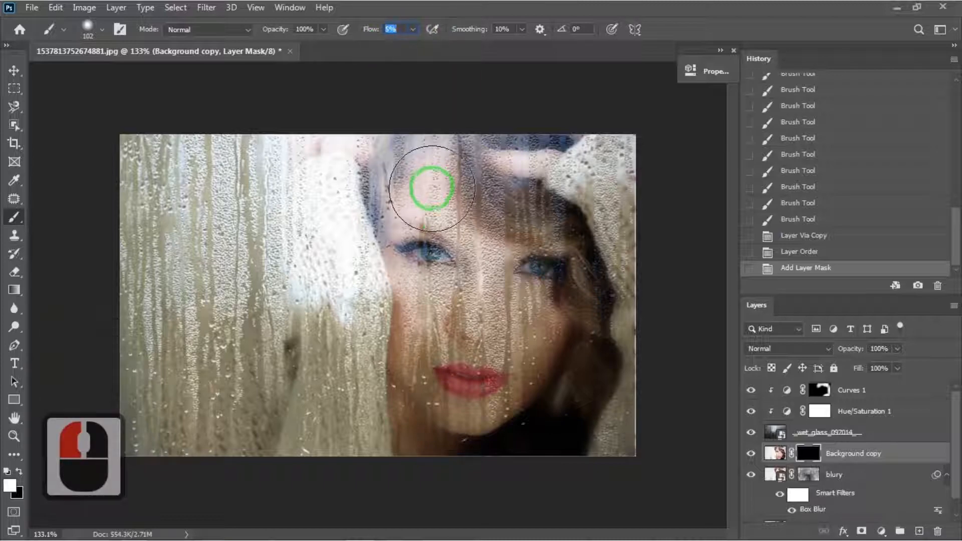
pyautogui.click(428, 209)
pyautogui.click(520, 335)
pyautogui.click(500, 380)
pyautogui.click(501, 315)
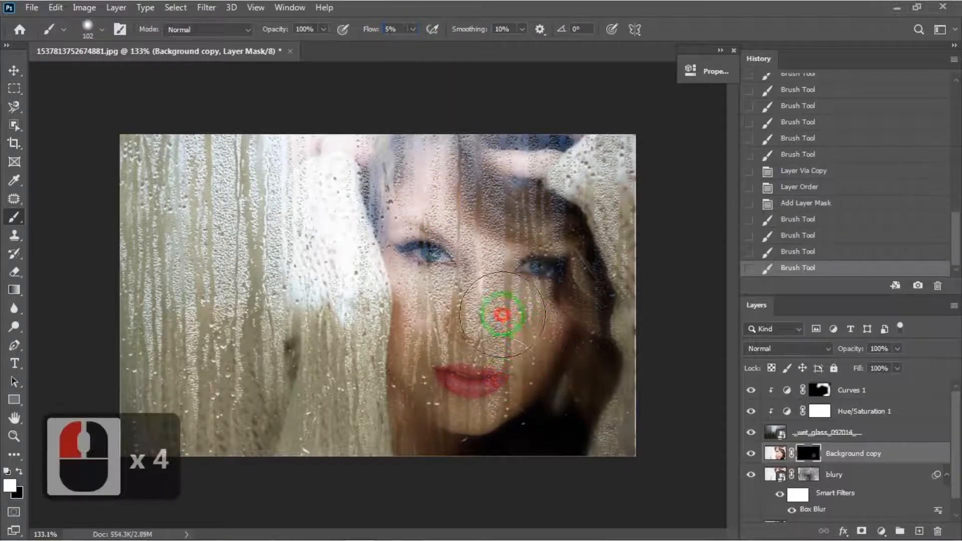
pyautogui.click(479, 284)
pyautogui.click(467, 258)
pyautogui.click(425, 216)
pyautogui.click(426, 243)
pyautogui.click(414, 296)
pyautogui.click(405, 321)
pyautogui.click(393, 363)
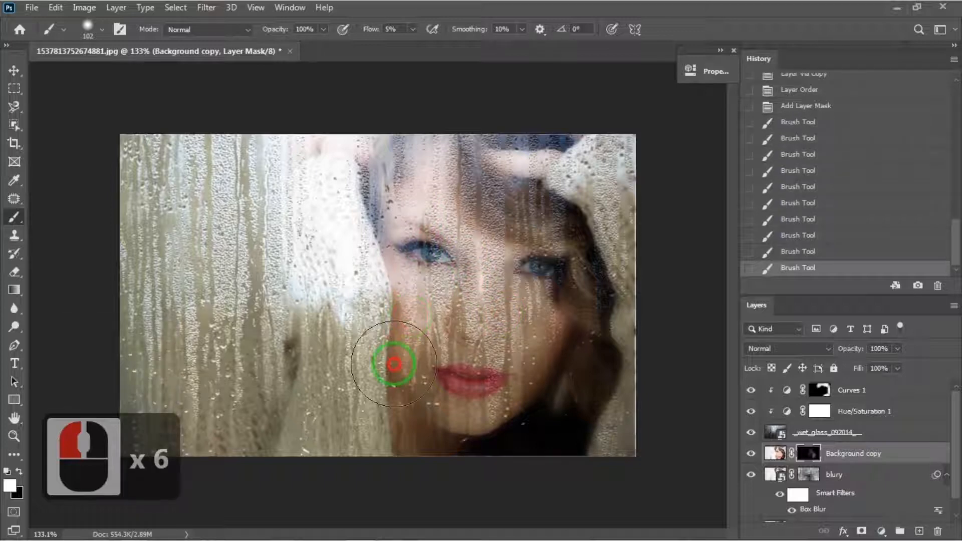
pyautogui.click(407, 387)
pyautogui.click(445, 433)
pyautogui.click(390, 422)
pyautogui.click(326, 406)
pyautogui.moveTo(345, 376); pyautogui.dragTo(479, 410)
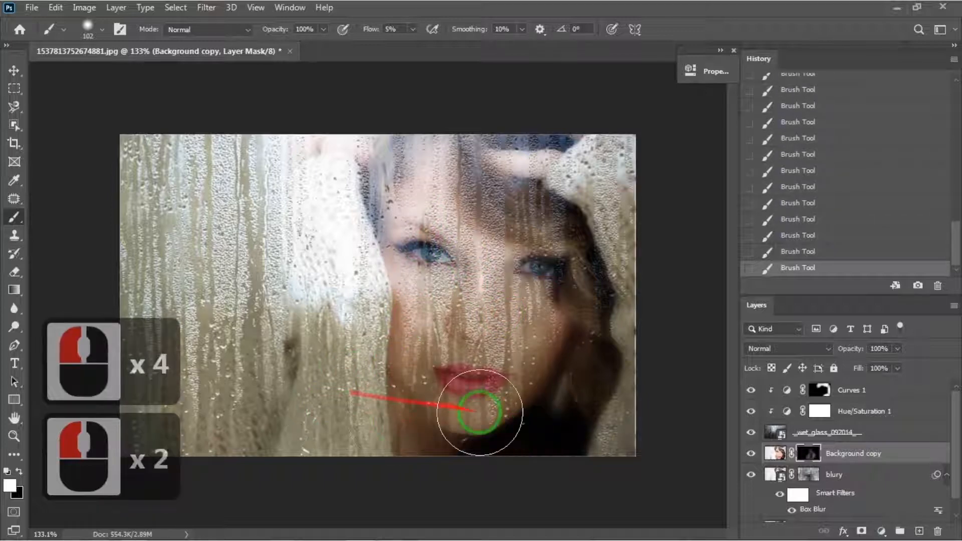
pyautogui.click(558, 377)
pyautogui.click(406, 308)
pyautogui.click(344, 338)
pyautogui.moveTo(376, 331); pyautogui.dragTo(522, 294)
pyautogui.click(415, 191)
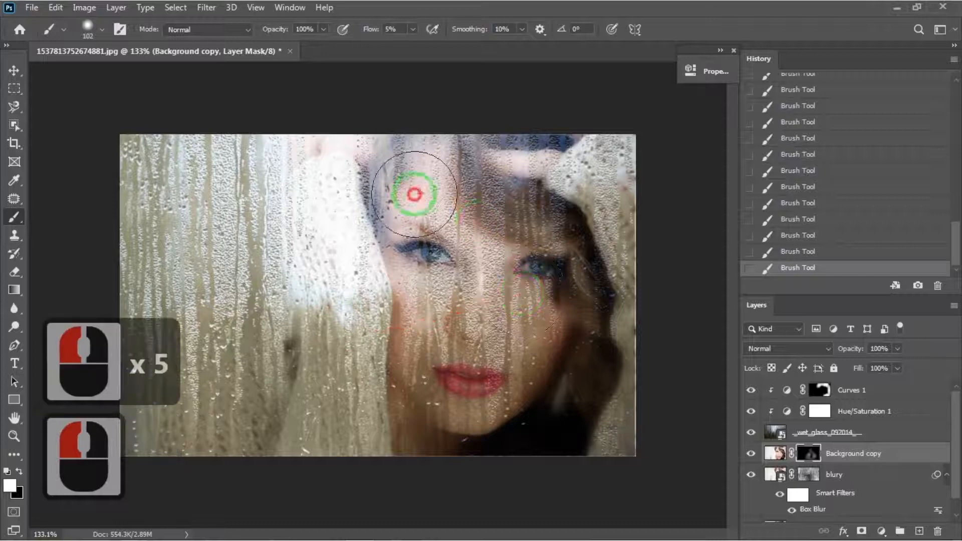
pyautogui.click(262, 273)
pyautogui.click(489, 376)
pyautogui.click(467, 314)
pyautogui.click(475, 283)
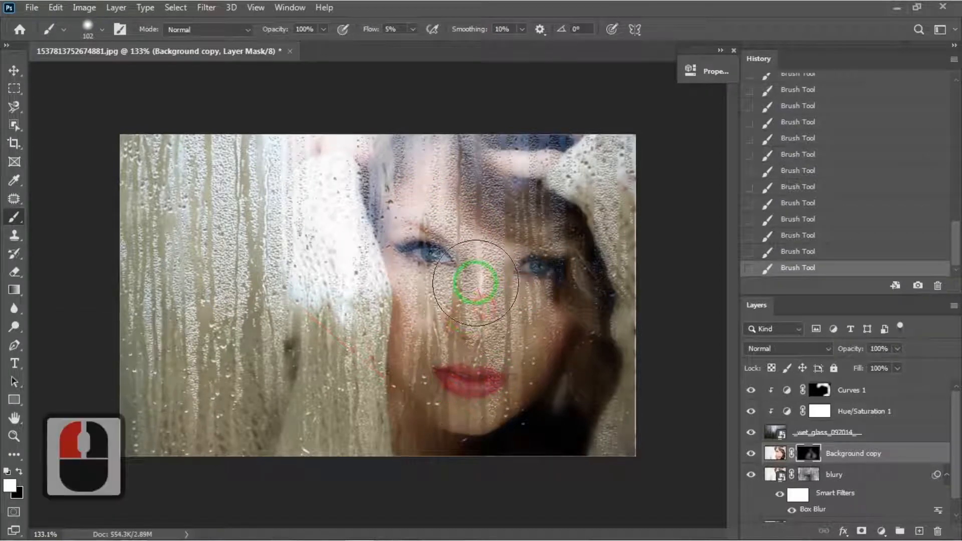
pyautogui.click(480, 304)
pyautogui.click(481, 316)
pyautogui.click(486, 312)
pyautogui.moveTo(481, 310); pyautogui.dragTo(429, 321)
pyautogui.click(429, 319)
pyautogui.click(428, 314)
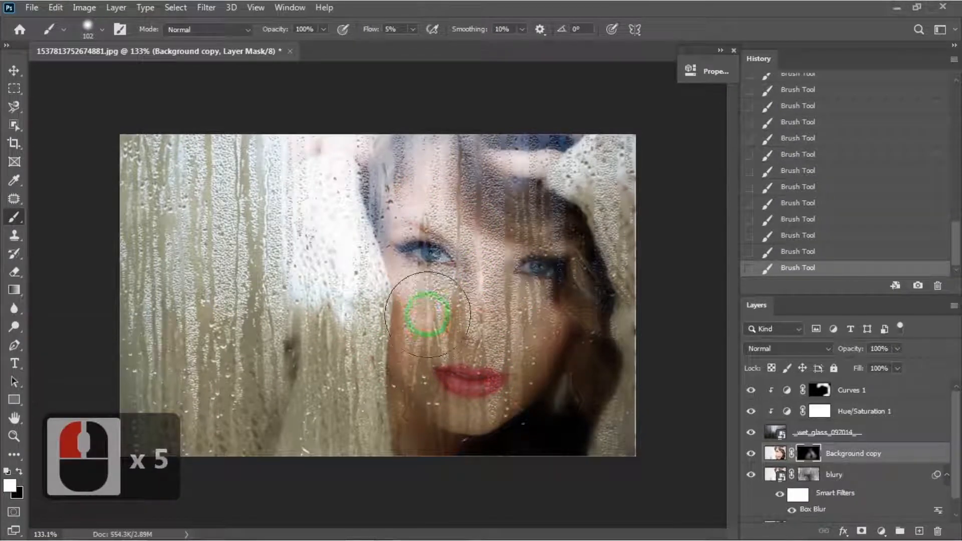
pyautogui.click(536, 315)
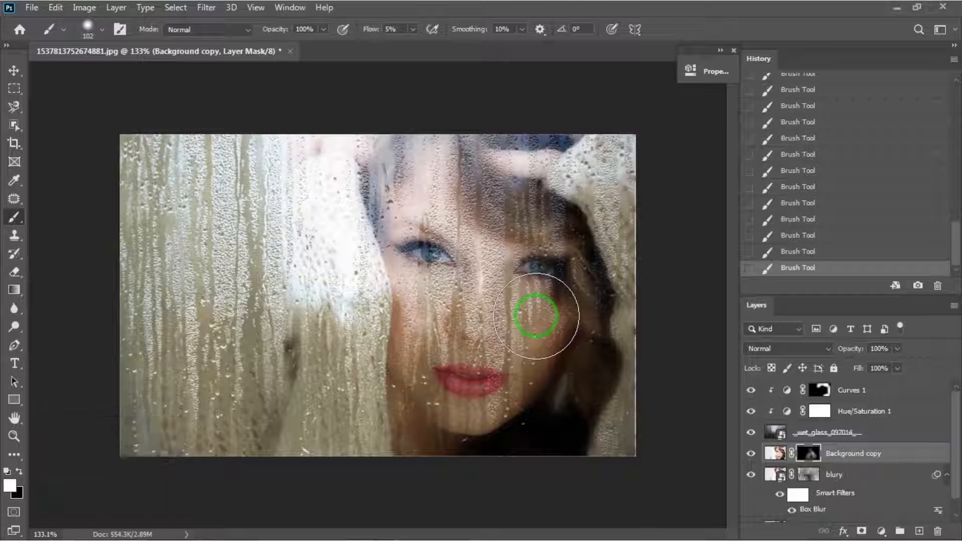
# Reopen the Hue/Saturation adjustment and lower its saturation back to about zero.
pyautogui.doubleClick(787, 414)
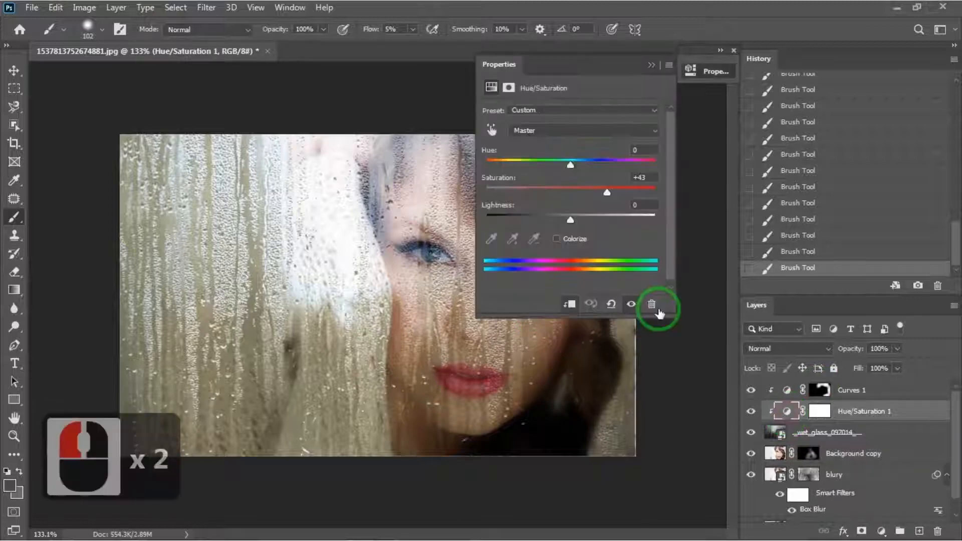
pyautogui.moveTo(569, 188); pyautogui.dragTo(570, 187)
pyautogui.click(652, 65)
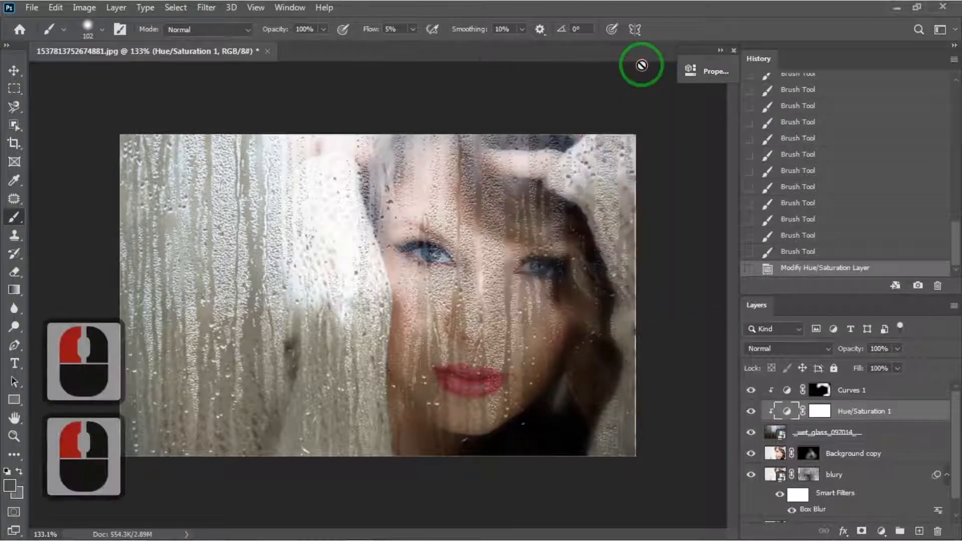
# Add a Color Lookup adjustment above the Curves layer and load the Candlelight.CUBE 3DLUT file.
pyautogui.click(877, 394)
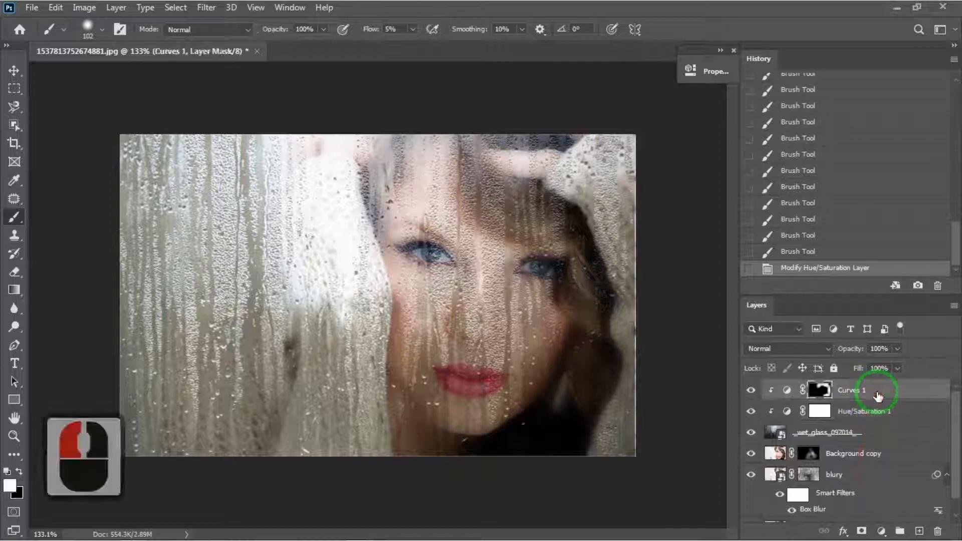
pyautogui.click(881, 533)
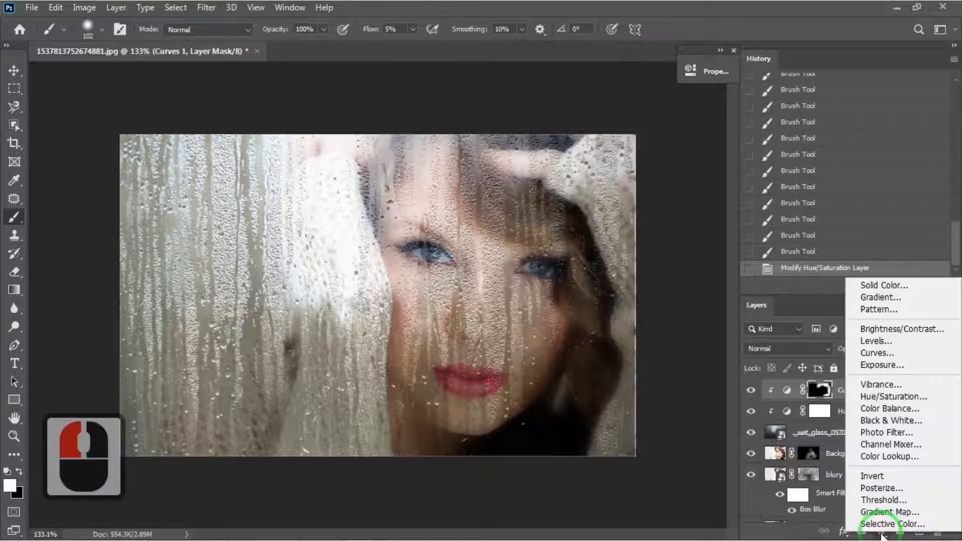
pyautogui.click(892, 393)
pyautogui.click(649, 115)
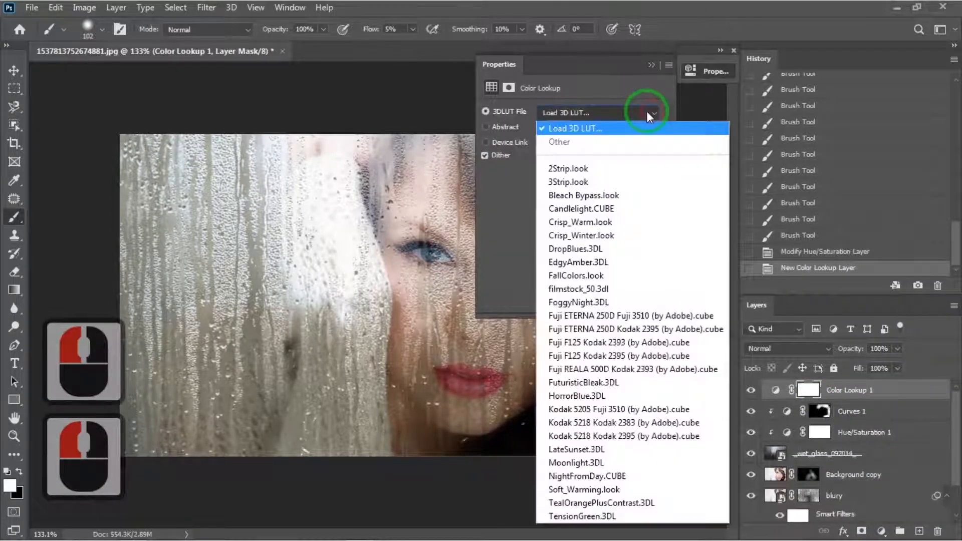
pyautogui.click(600, 210)
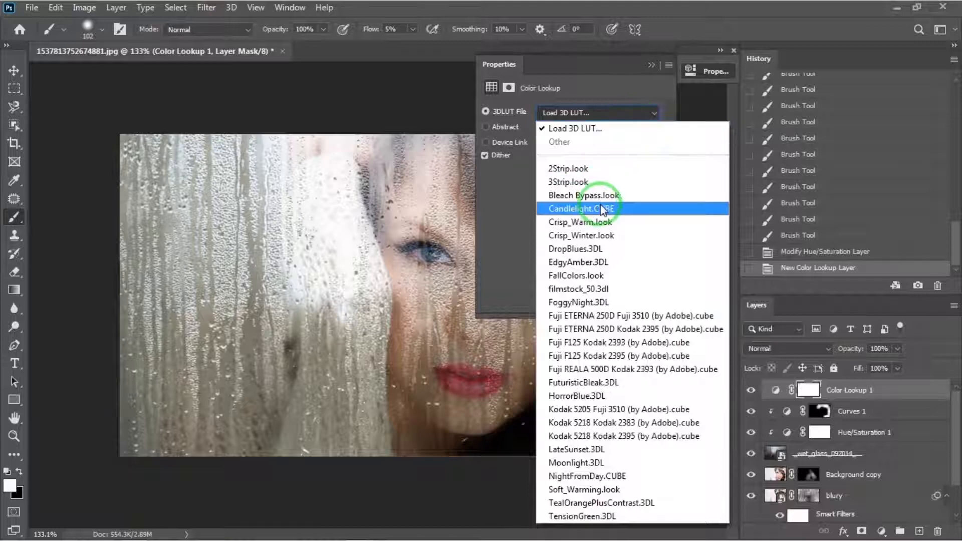
# Apply the Candlelight.CUBE lookup and lower the Color Lookup layer's opacity to 89%.
pyautogui.click(601, 210)
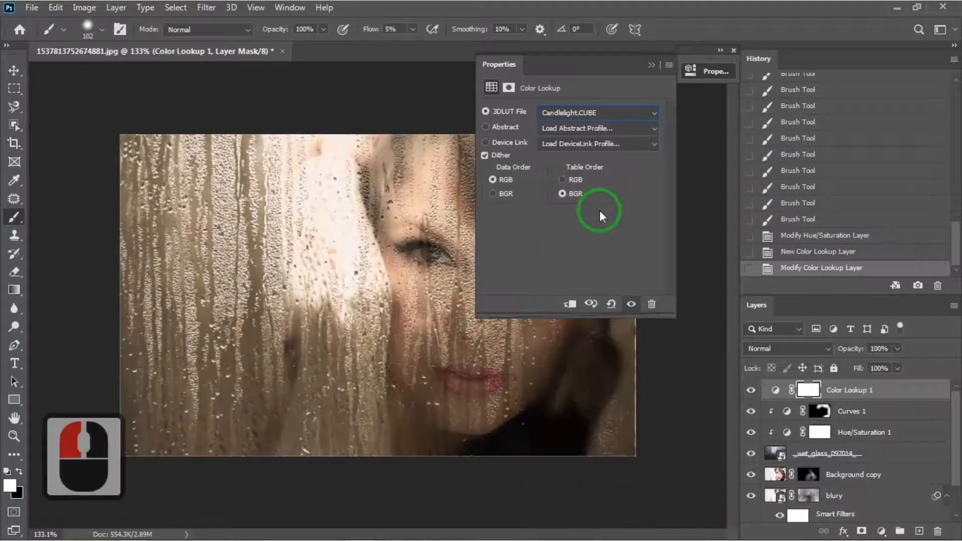
pyautogui.click(652, 65)
pyautogui.click(900, 349)
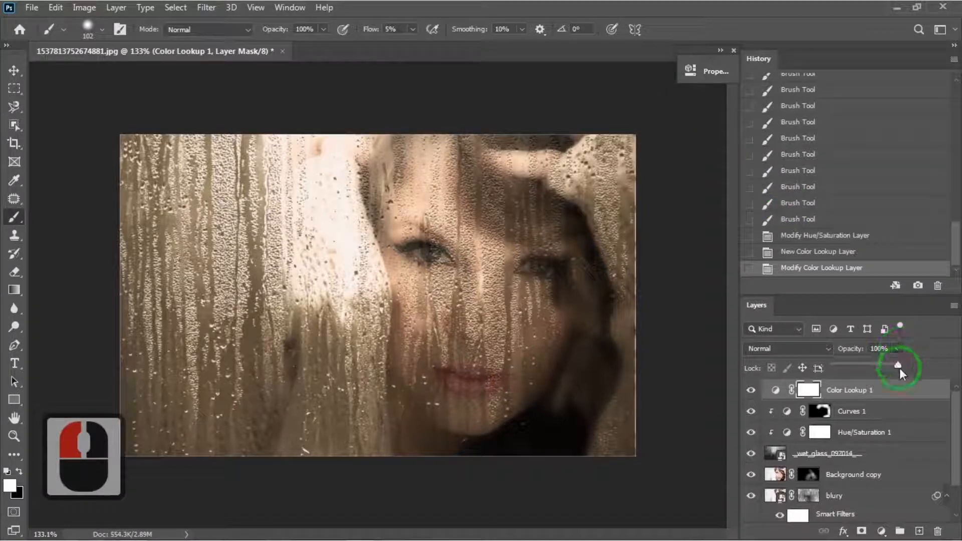
pyautogui.moveTo(891, 366); pyautogui.dragTo(885, 367)
pyautogui.click(898, 349)
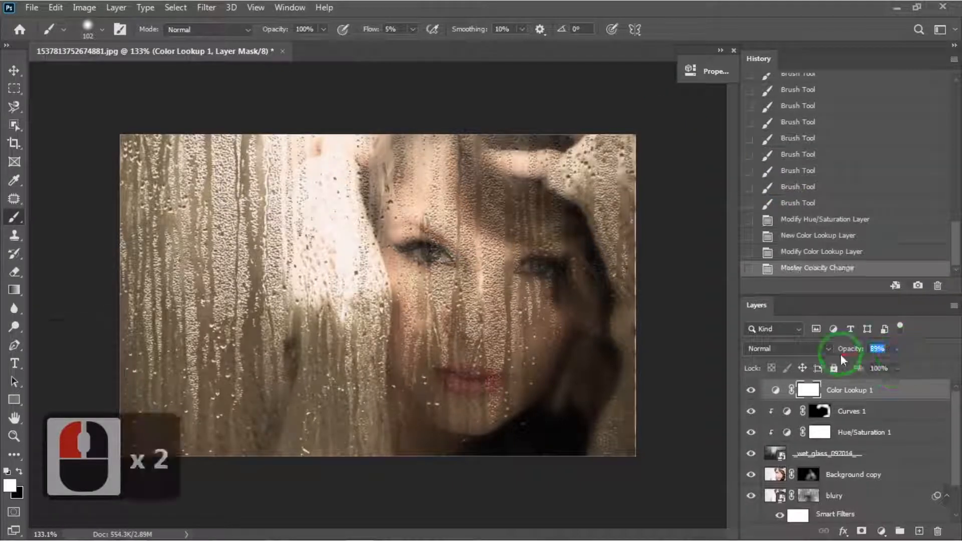
# Add a Curves adjustment clipped to the blury layer and lift its black output point slightly to fade the shadows.
pyautogui.click(860, 498)
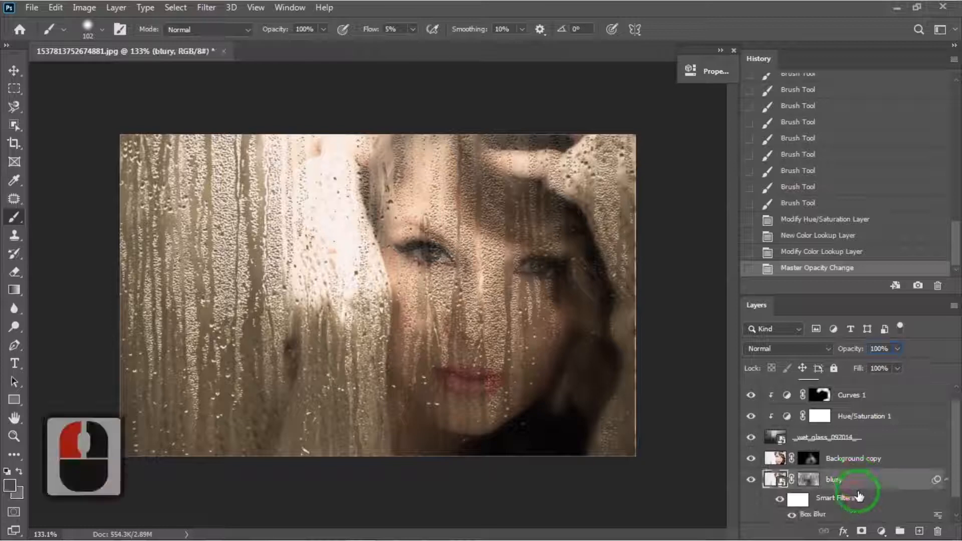
pyautogui.click(882, 531)
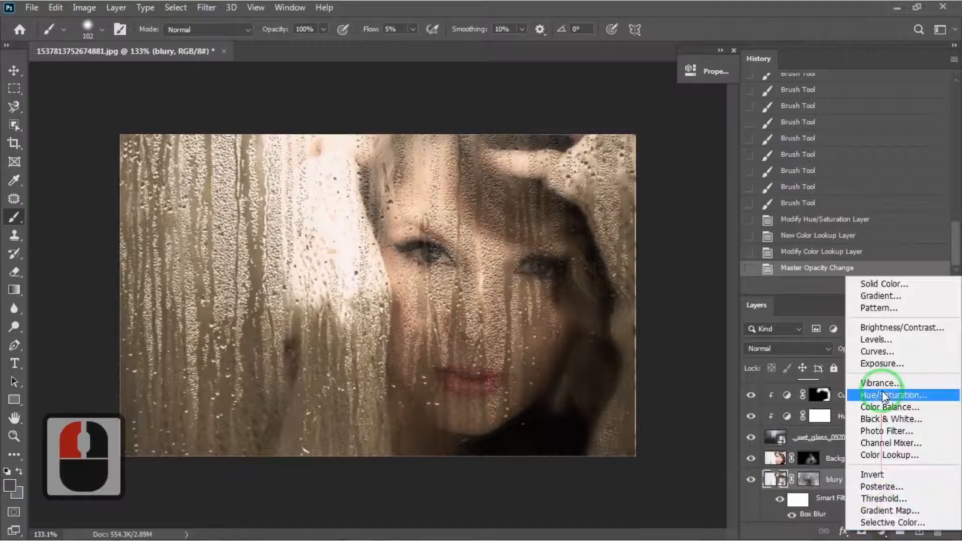
pyautogui.click(877, 352)
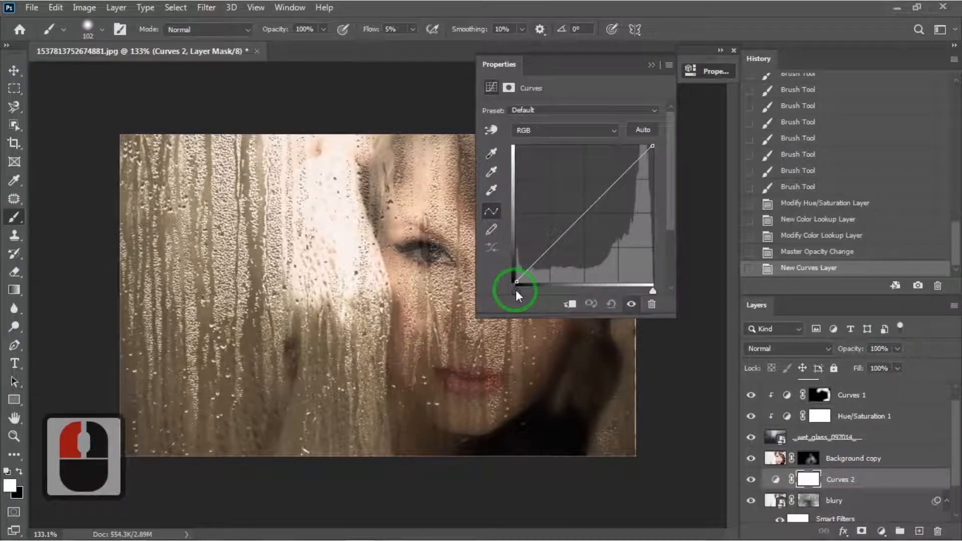
pyautogui.moveTo(514, 279); pyautogui.dragTo(519, 260)
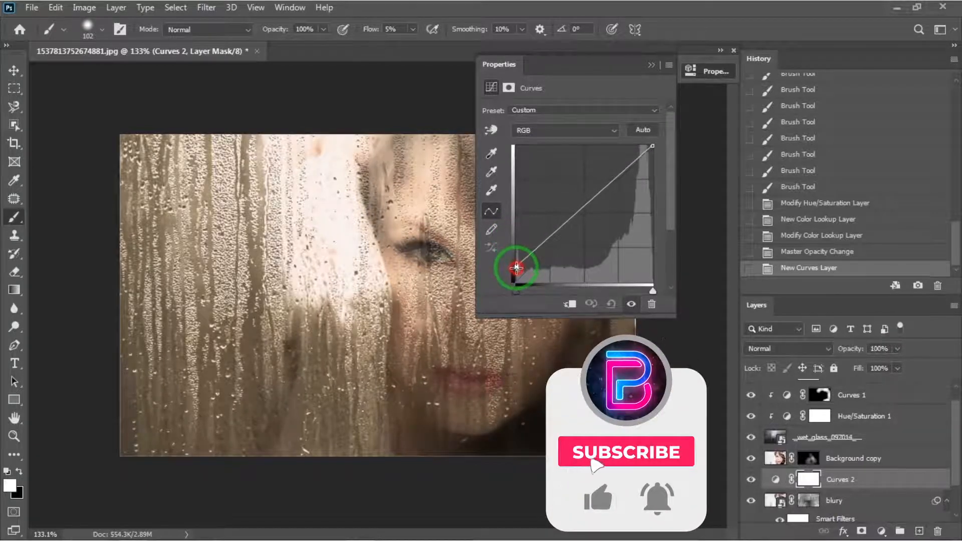
pyautogui.moveTo(516, 269); pyautogui.dragTo(520, 267)
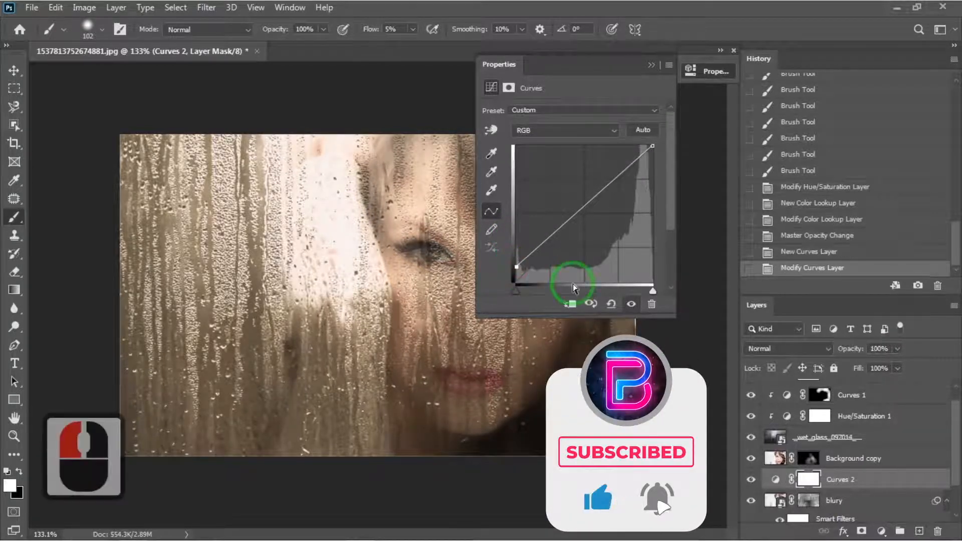
pyautogui.click(571, 304)
pyautogui.click(651, 64)
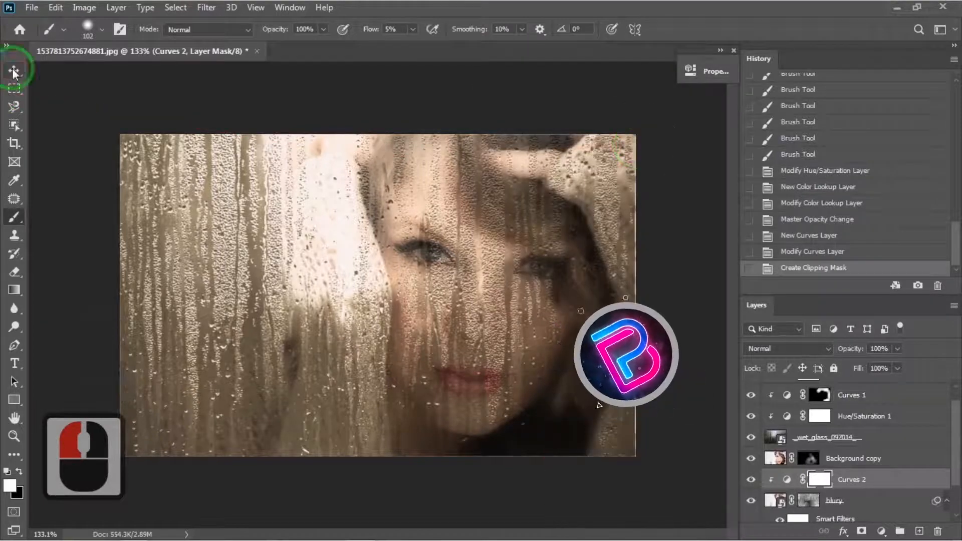
pyautogui.click(14, 73)
pyautogui.click(473, 376)
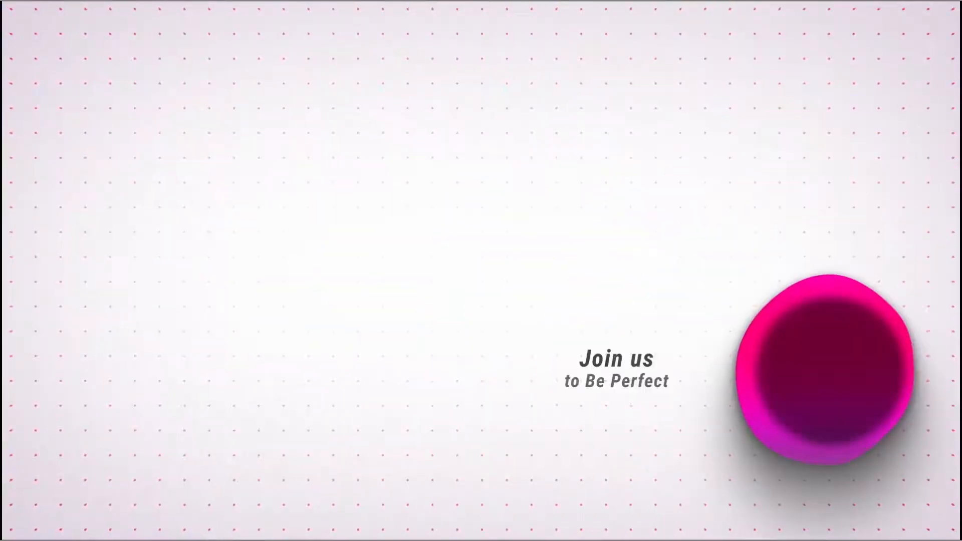